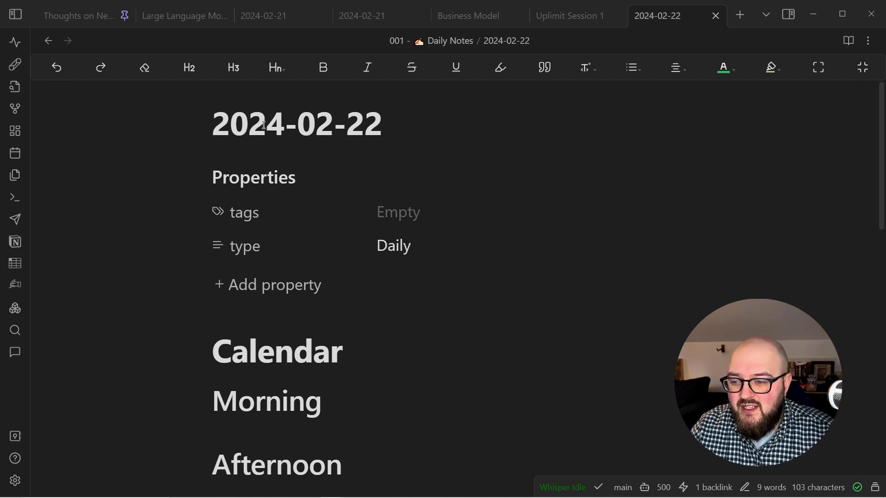
- Select the whole 2024-02-22 title in the daily note
triple_click(432, 118)
left_click(247, 120)
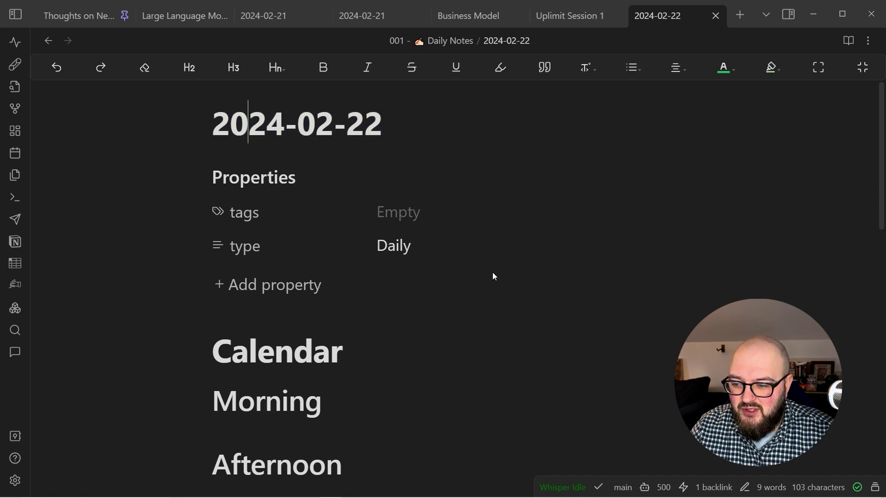
scroll(498, 266, "down", 2)
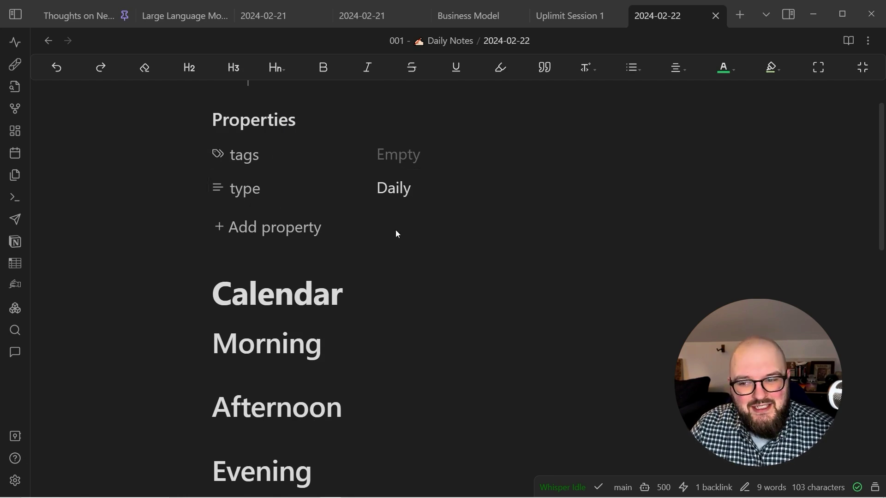
scroll(388, 236, "up", 2)
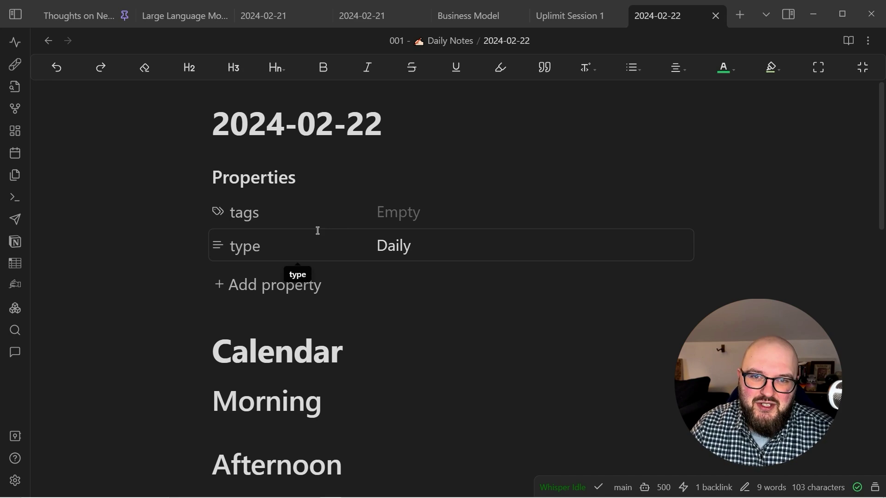
scroll(395, 228, "down", 1)
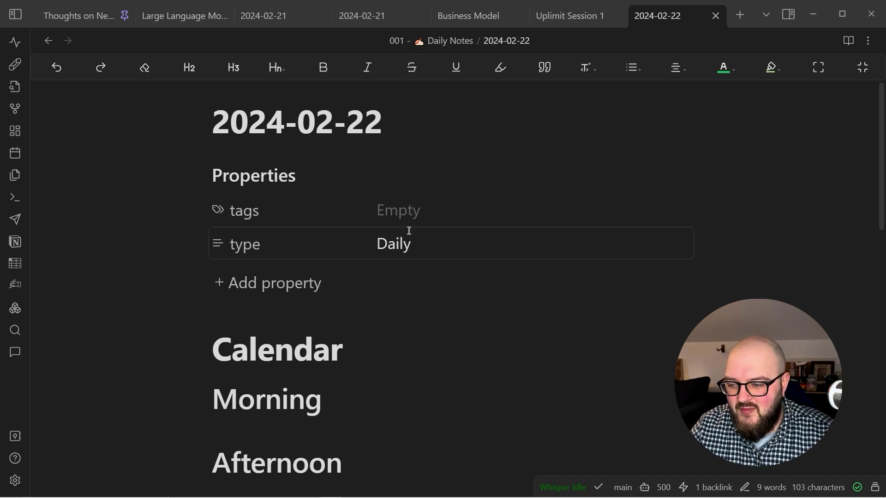
scroll(409, 230, "down", 4)
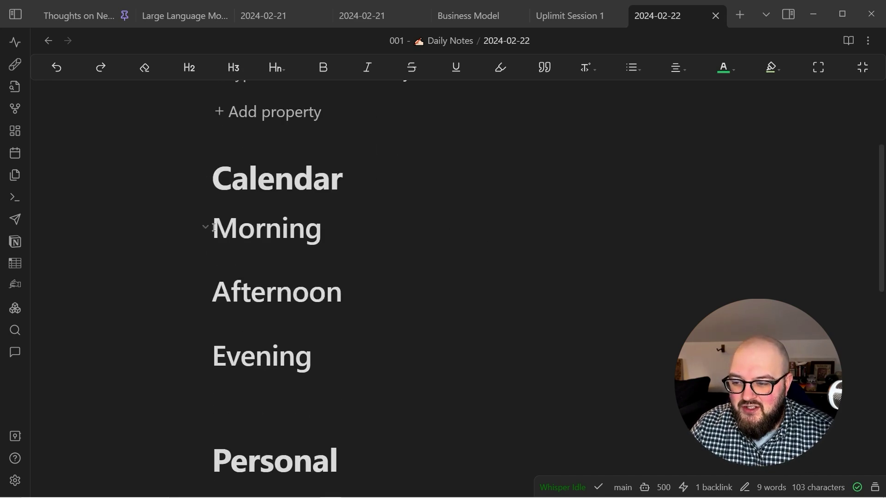
left_click_drag(213, 227, 401, 340)
left_click(403, 337)
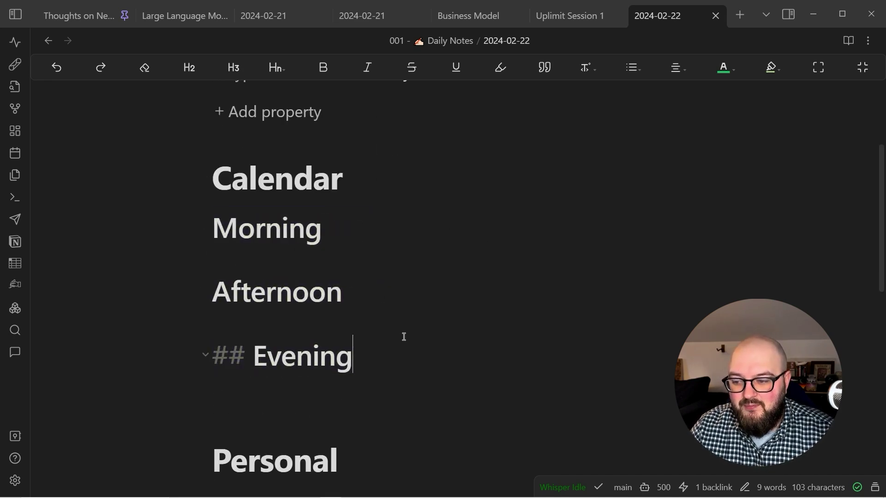
left_click(431, 173)
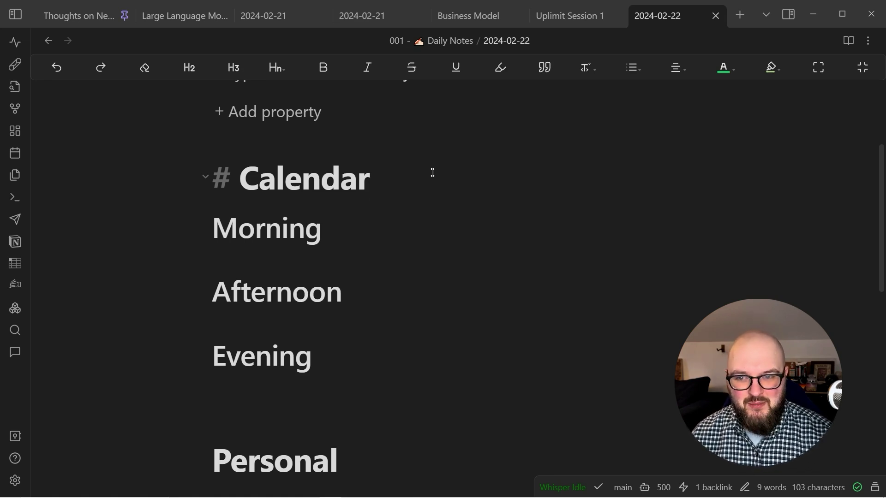
left_click(233, 263)
key("Down")
key("Down")
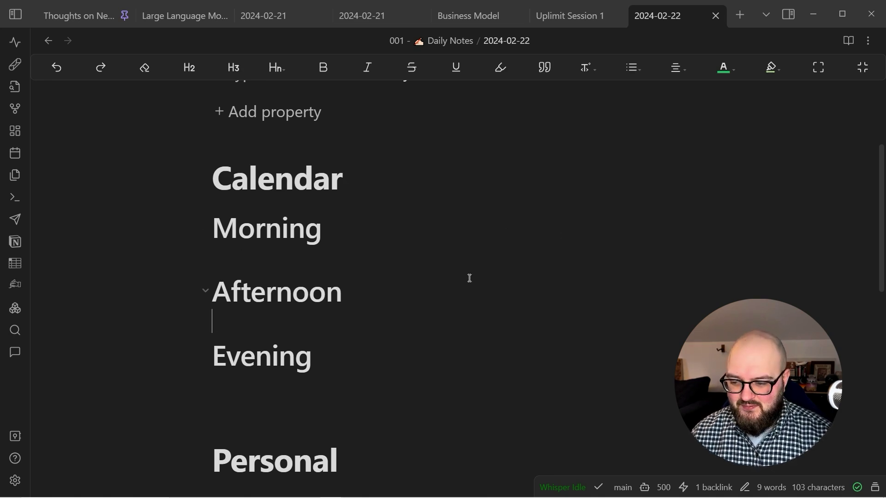
scroll(448, 282, "down", 2)
scroll(449, 282, "down", 3)
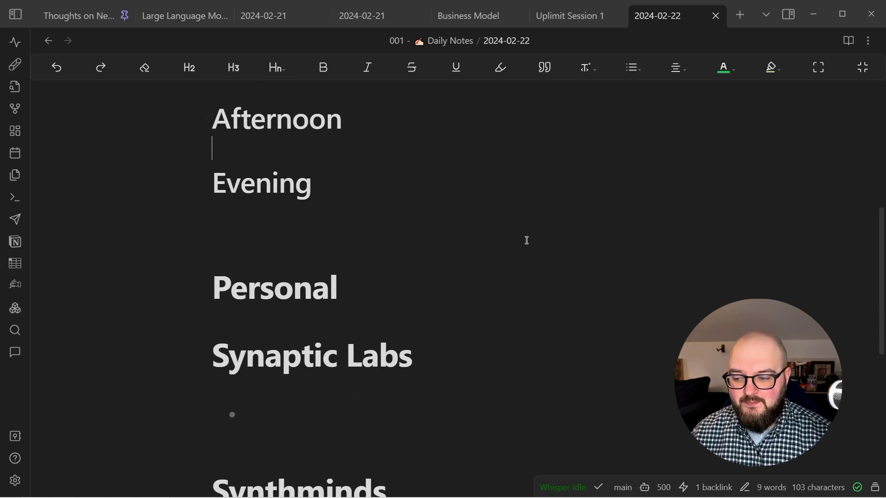
scroll(517, 245, "down", 1)
scroll(517, 244, "down", 1)
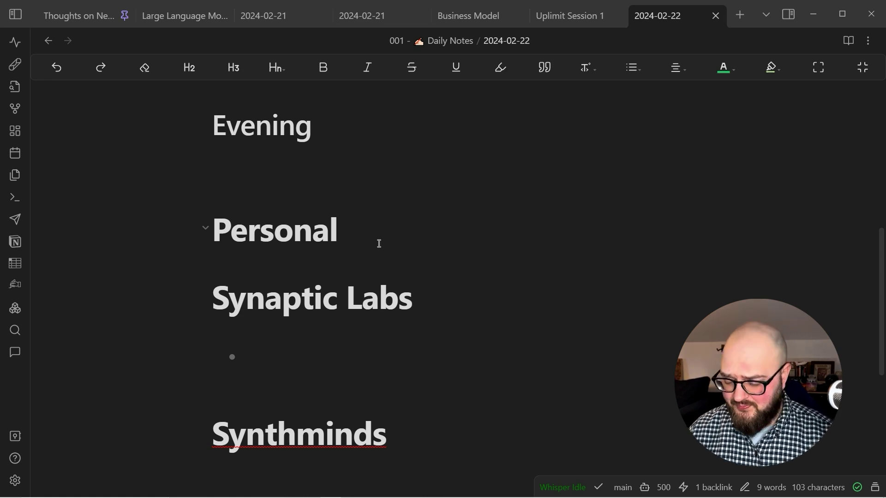
left_click_drag(249, 231, 364, 230)
left_click(390, 247)
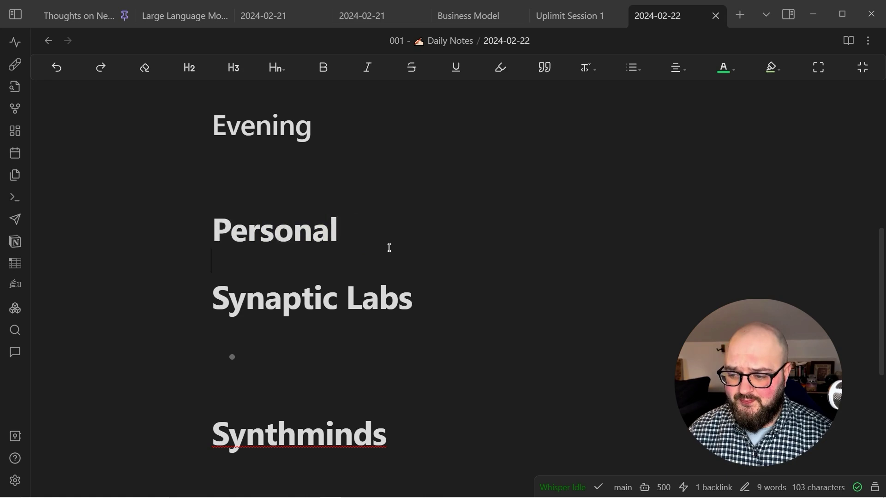
scroll(237, 180, "down", 3)
left_click_drag(237, 180, 465, 189)
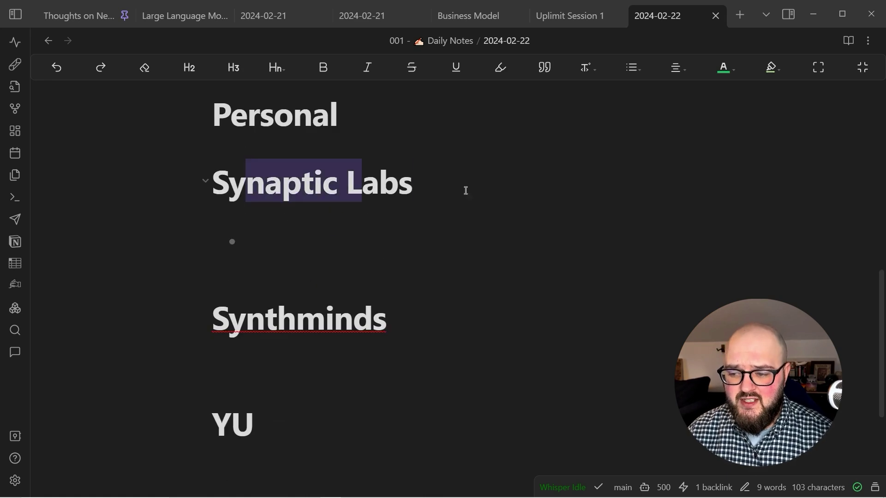
left_click(233, 315)
scroll(361, 304, "down", 5)
left_click_drag(208, 206, 307, 211)
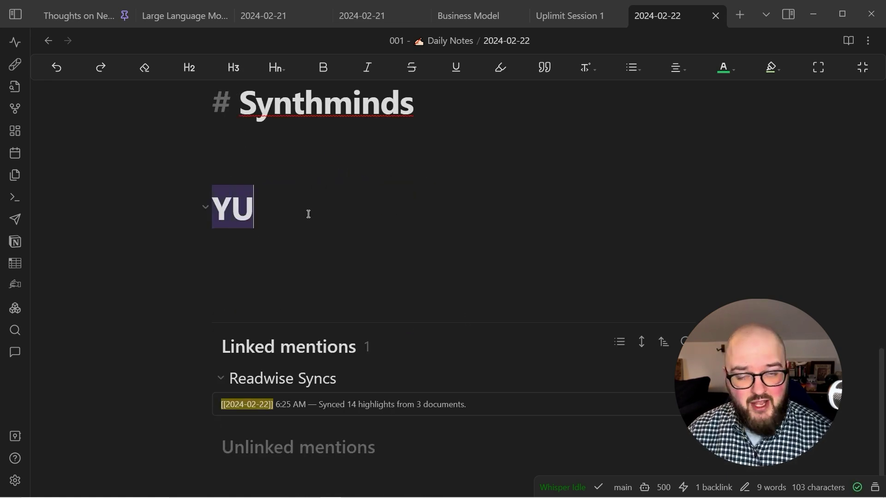
left_click(315, 213)
scroll(425, 230, "up", 6)
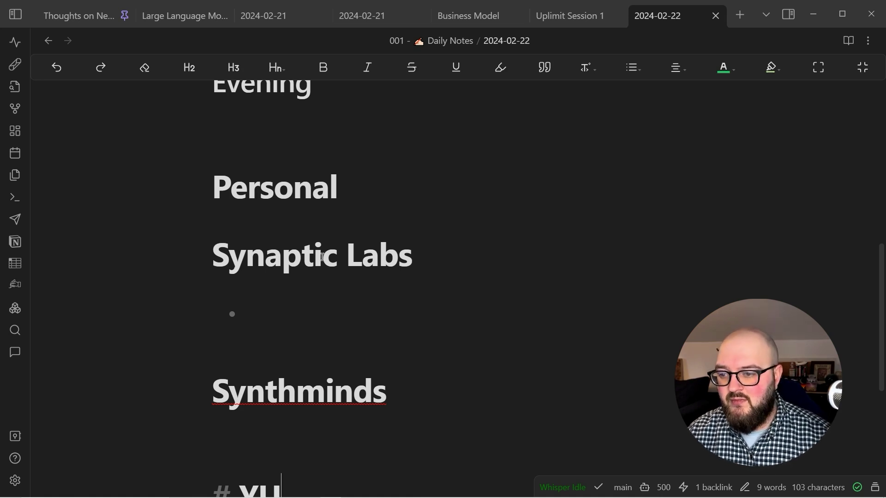
scroll(496, 267, "down", 5)
scroll(494, 264, "up", 7)
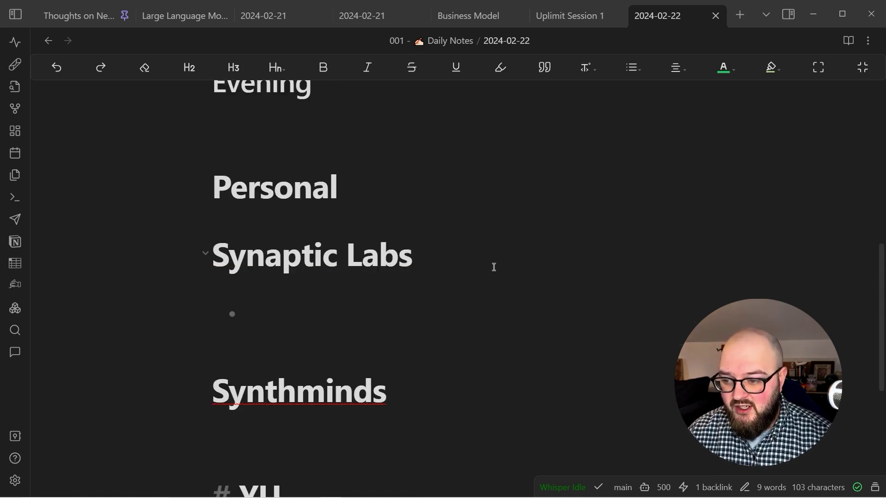
scroll(496, 269, "up", 5)
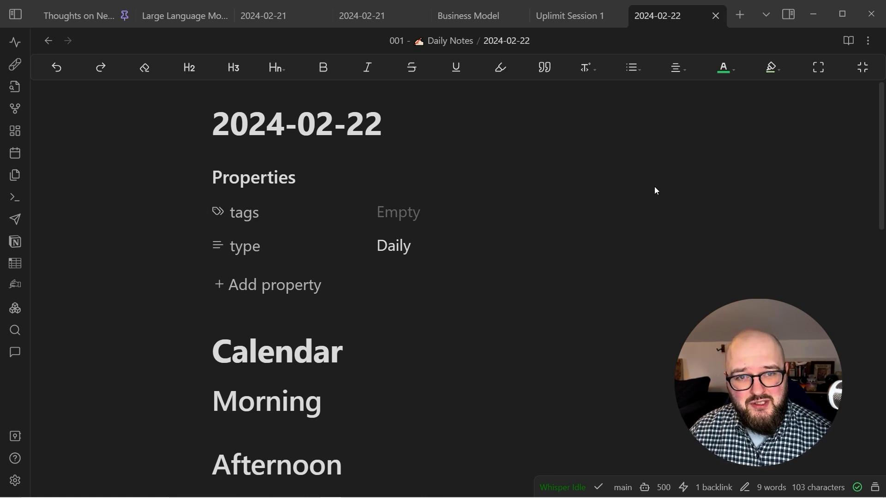
- Show the Todo List sidebar and collapse the #yu, #synthminds, #uplimit and #personal groups
left_click(789, 14)
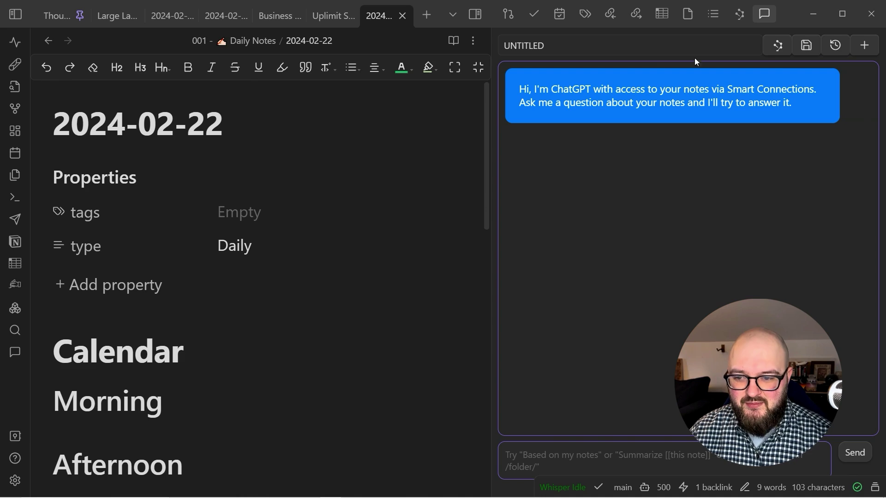
left_click(535, 14)
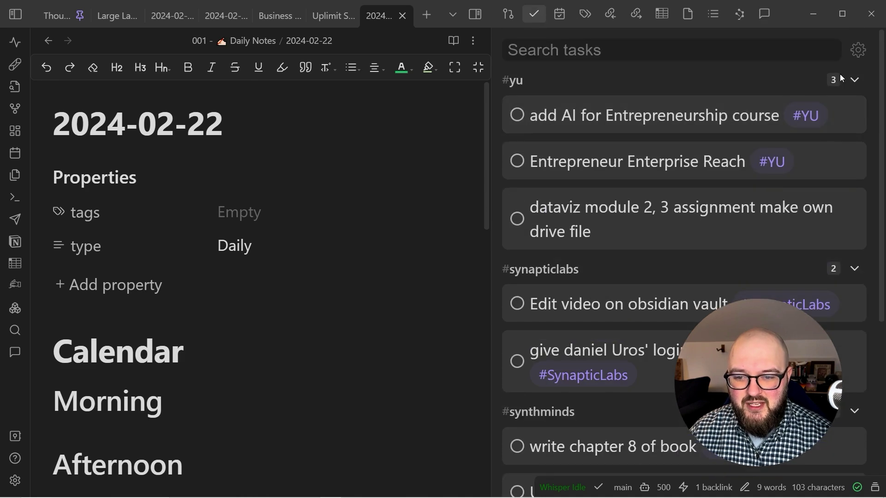
left_click(854, 80)
left_click(854, 249)
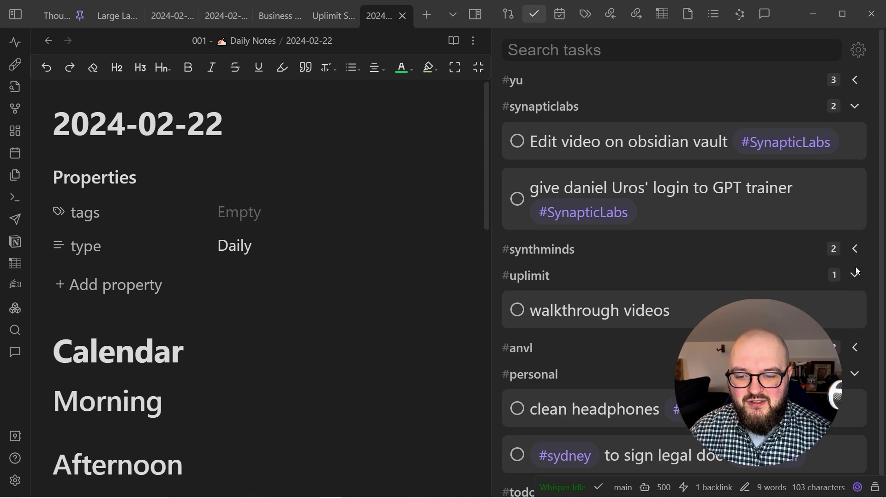
left_click(854, 276)
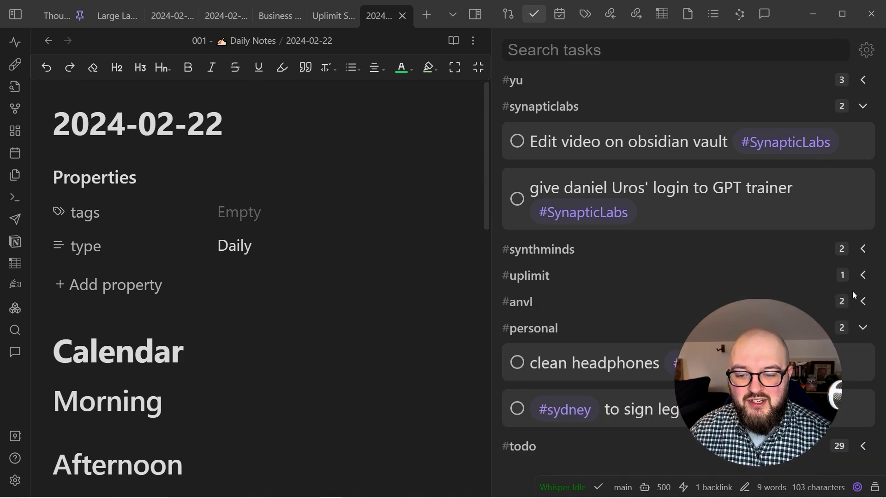
left_click(856, 329)
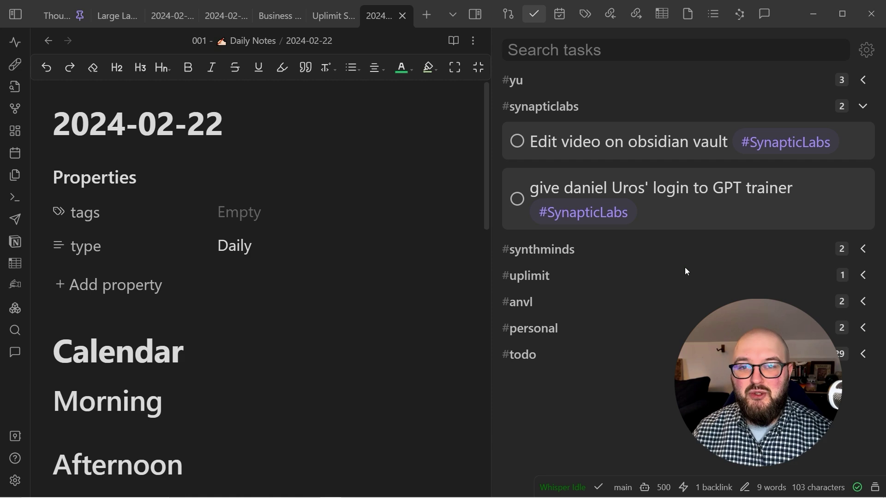
scroll(182, 375, "down", 5)
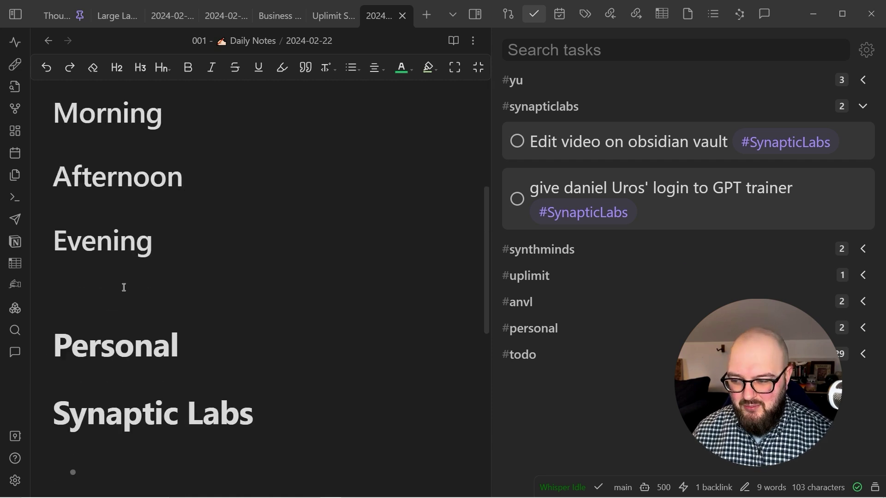
- Add the checklist task 'record video of obsidian vault #SynapticLabs' below the Evening heading
left_click(124, 287)
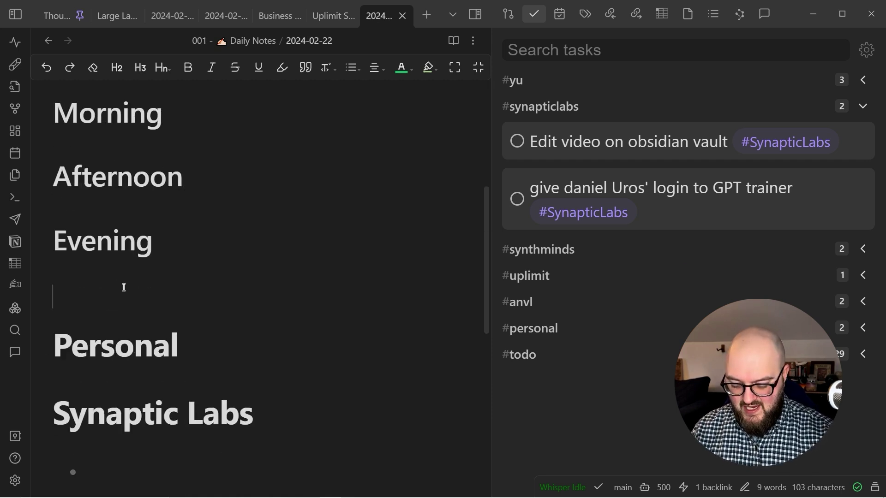
type("- ")
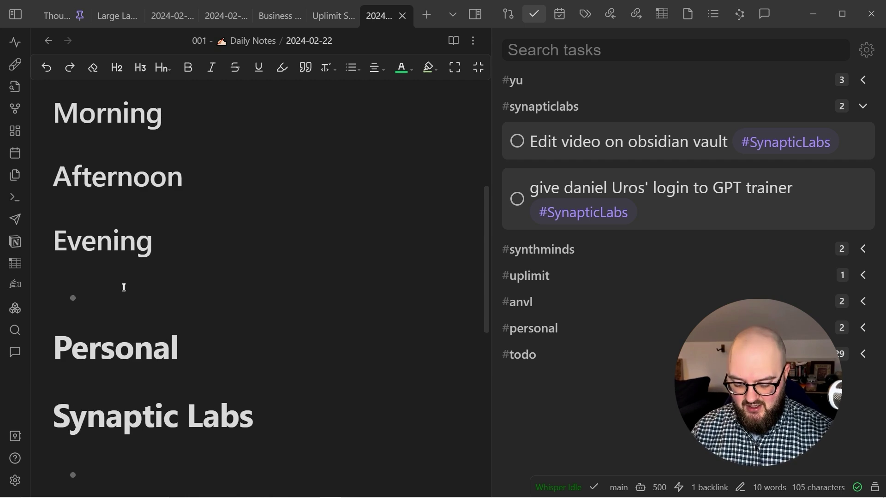
type("[ ]")
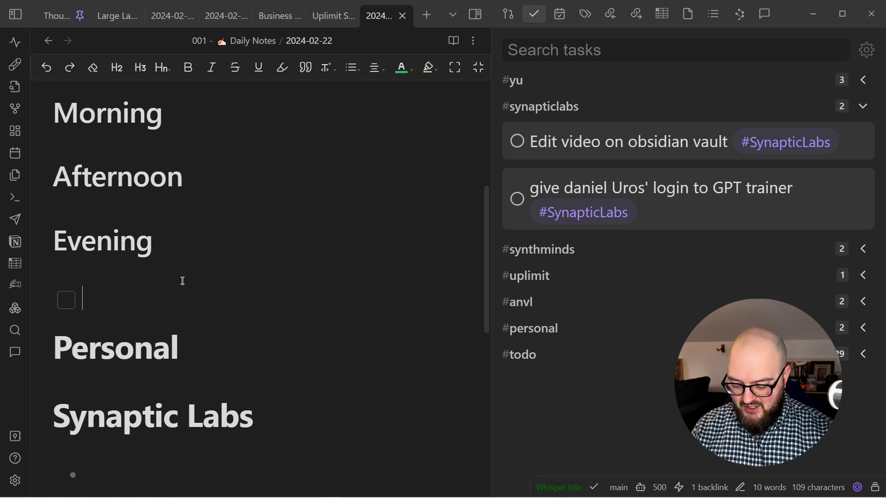
type("r")
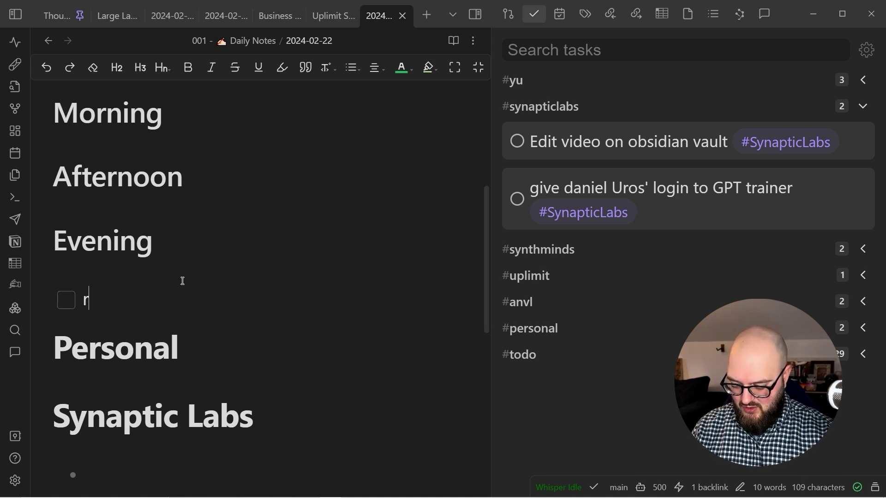
type("ecord video of ")
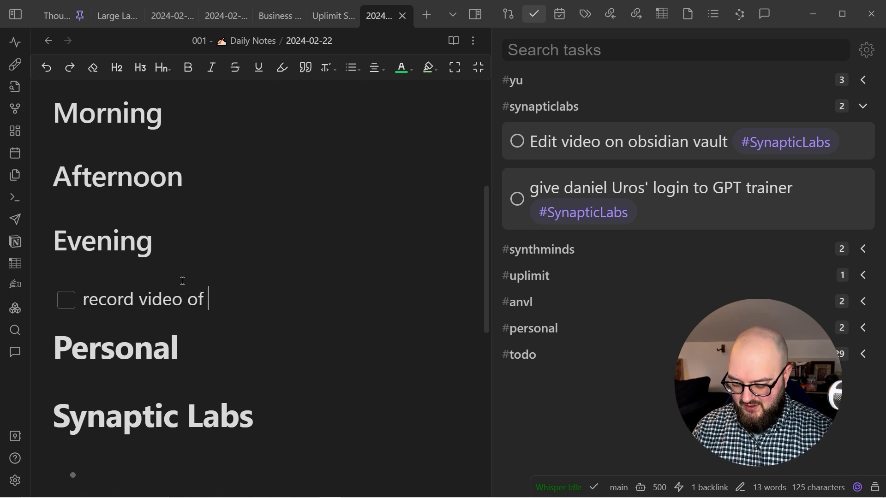
type("obsidian vault ")
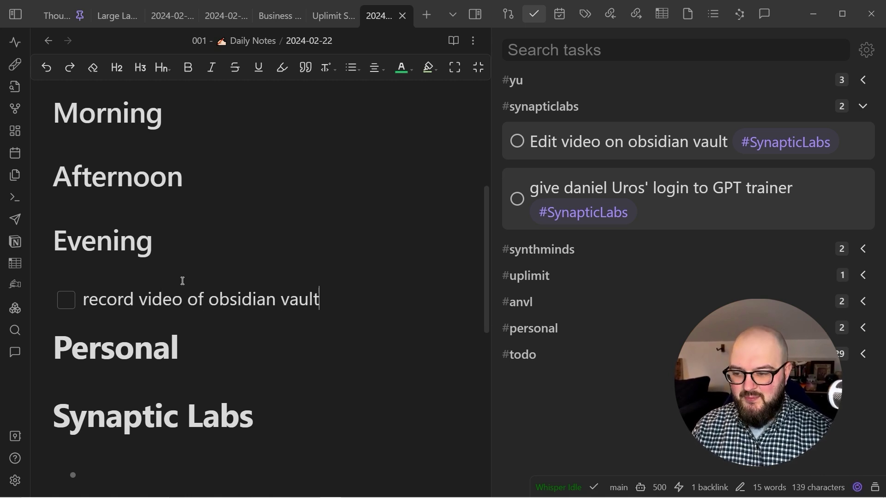
type("#")
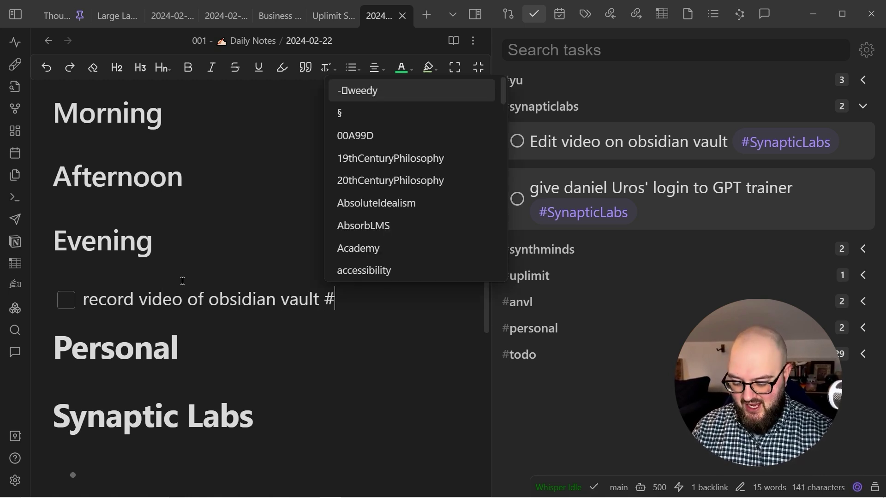
type("synapticlabs")
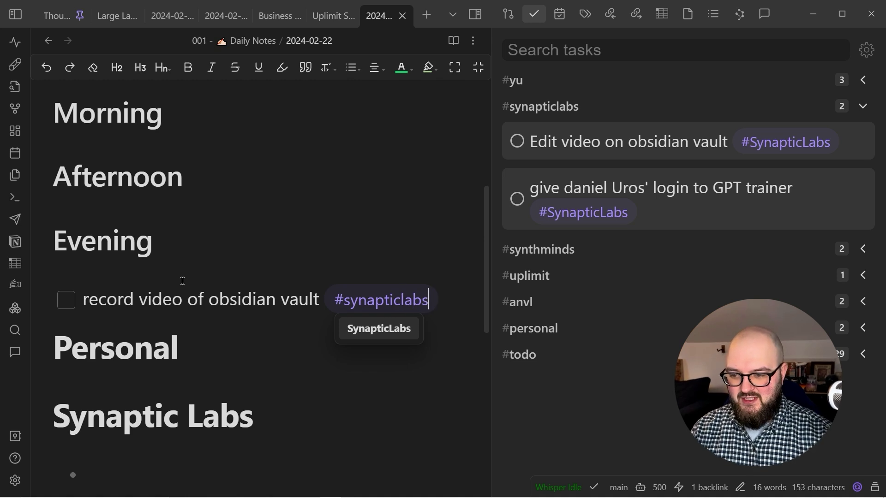
key("Return")
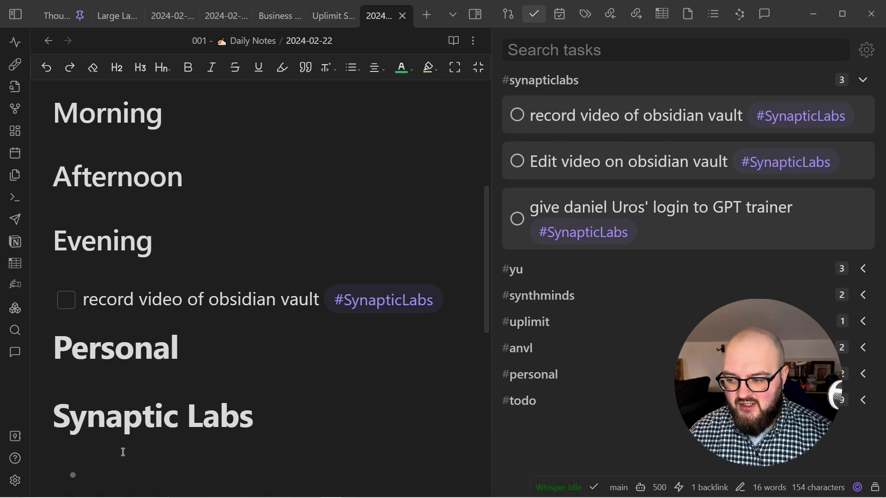
- Review the Checklist plugin's Tag name list in Settings, enlarging its box
left_click(16, 481)
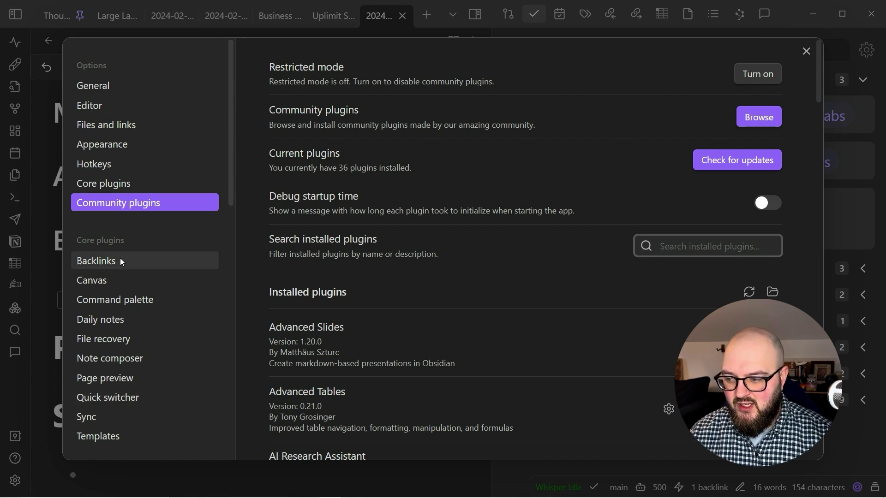
scroll(243, 239, "down", 3)
scroll(201, 282, "down", 6)
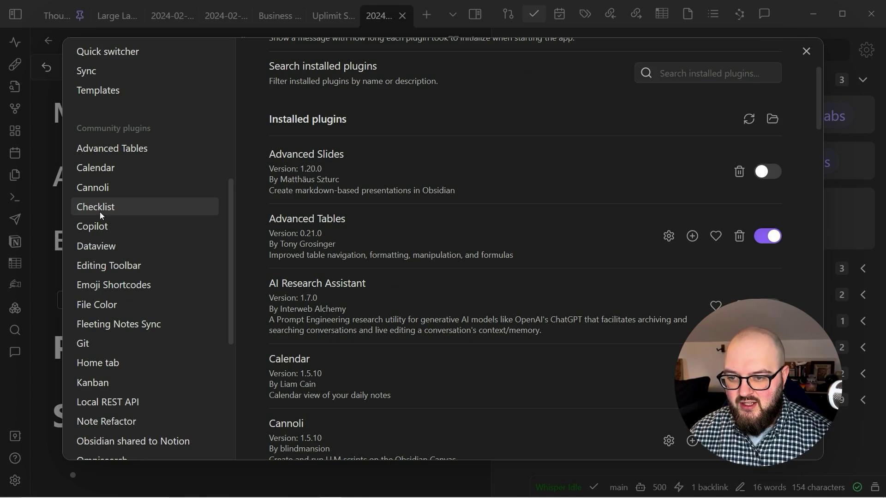
left_click(100, 212)
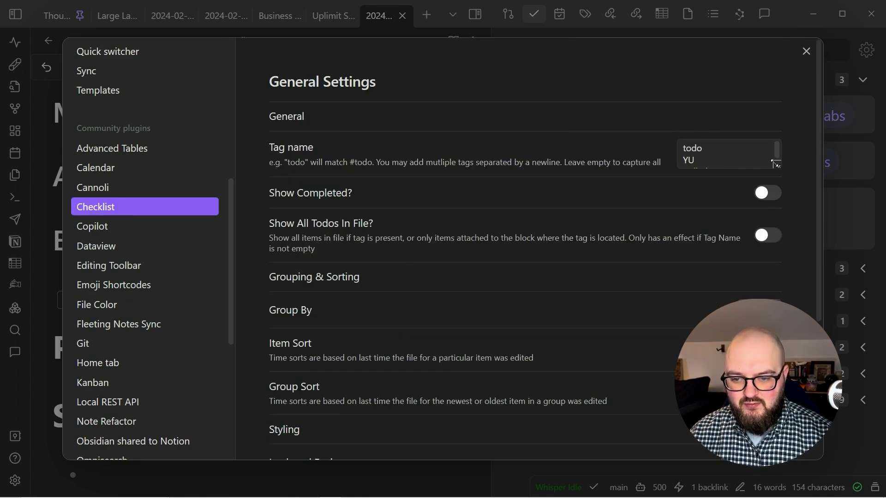
left_click_drag(777, 165, 774, 206)
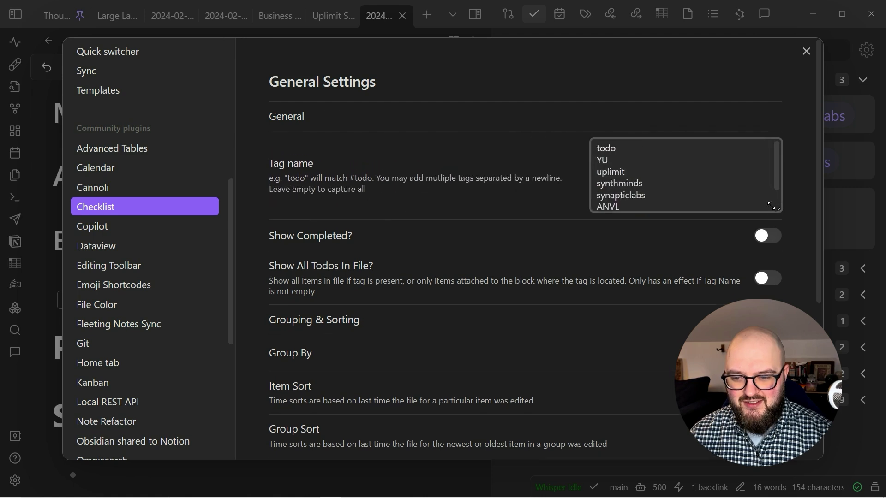
left_click(595, 164)
key("ctrl+a")
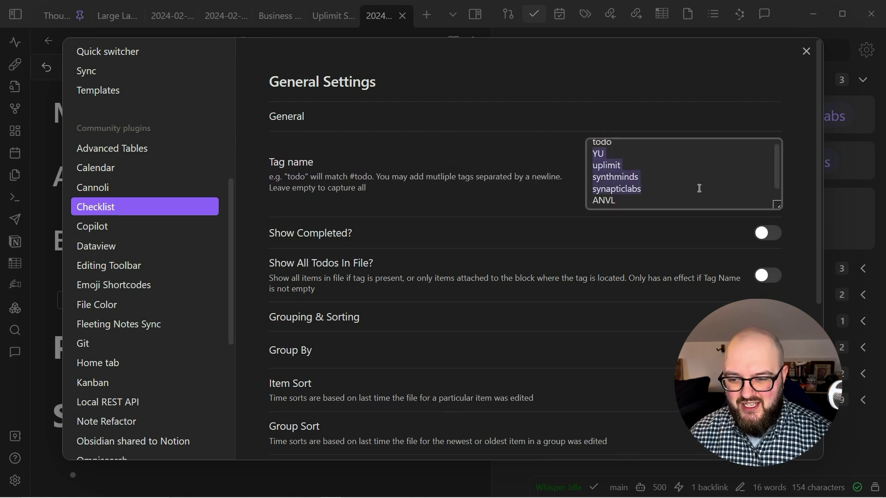
scroll(697, 188, "down", 3)
scroll(682, 168, "up", 3)
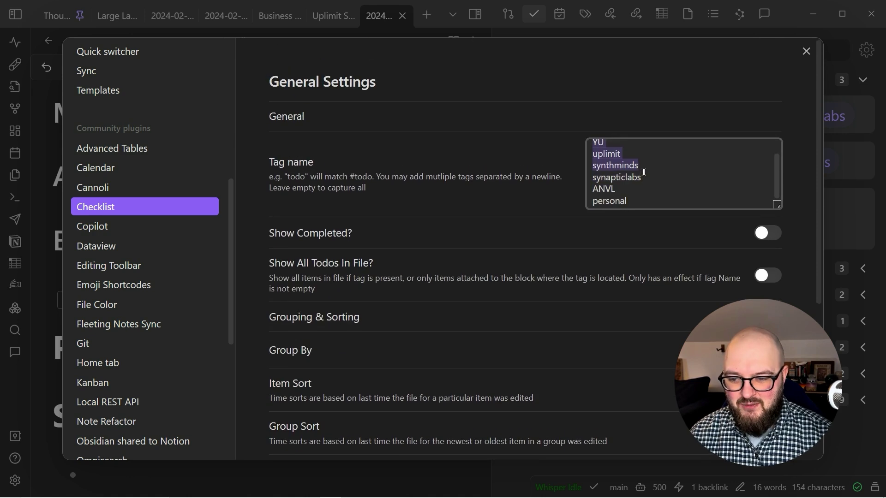
left_click(481, 160)
- Close Settings, widen the note editor, and hide the task panel
left_click(806, 52)
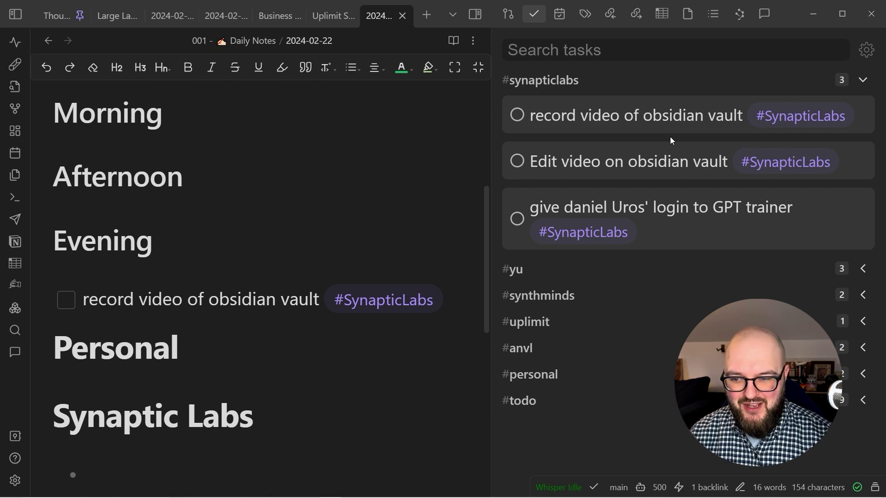
left_click_drag(491, 172, 578, 172)
left_click(561, 14)
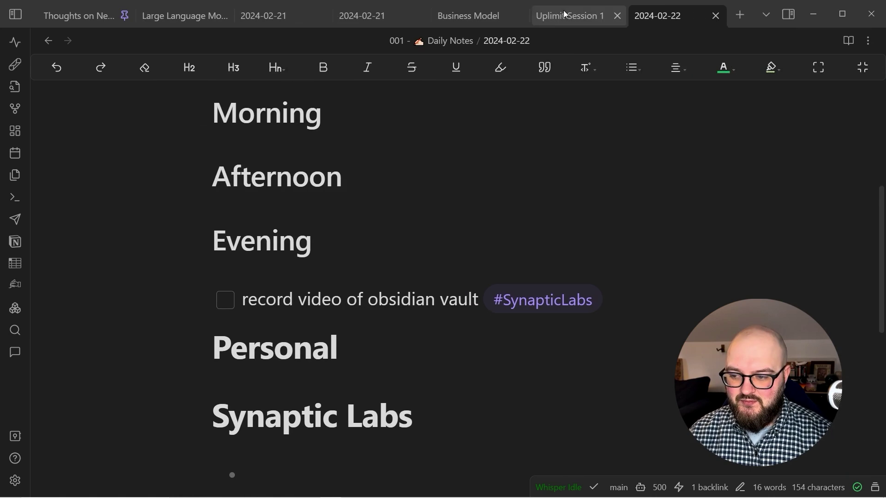
- Show the file explorer and toggle all folders expanded and collapsed
left_click(16, 14)
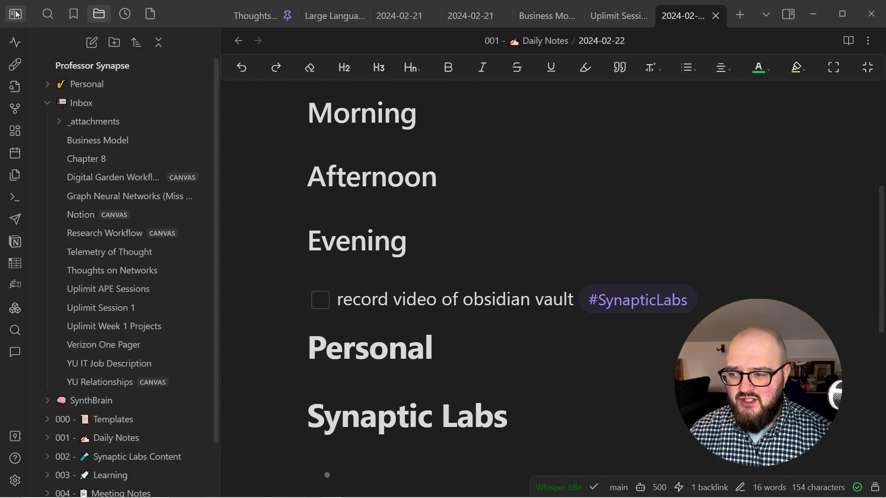
left_click(53, 108)
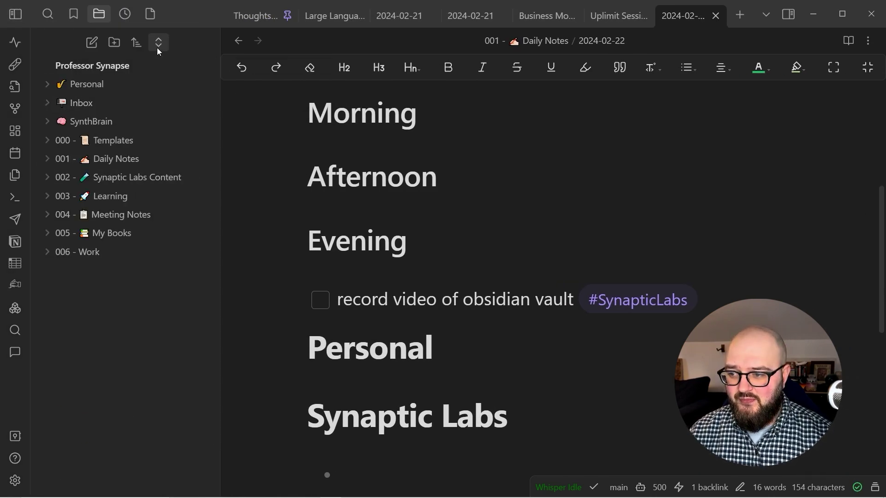
left_click(158, 43)
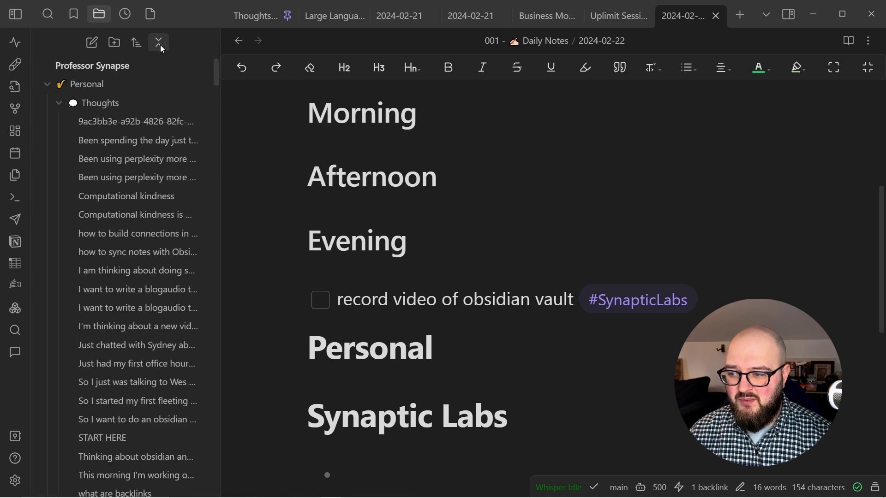
left_click(160, 43)
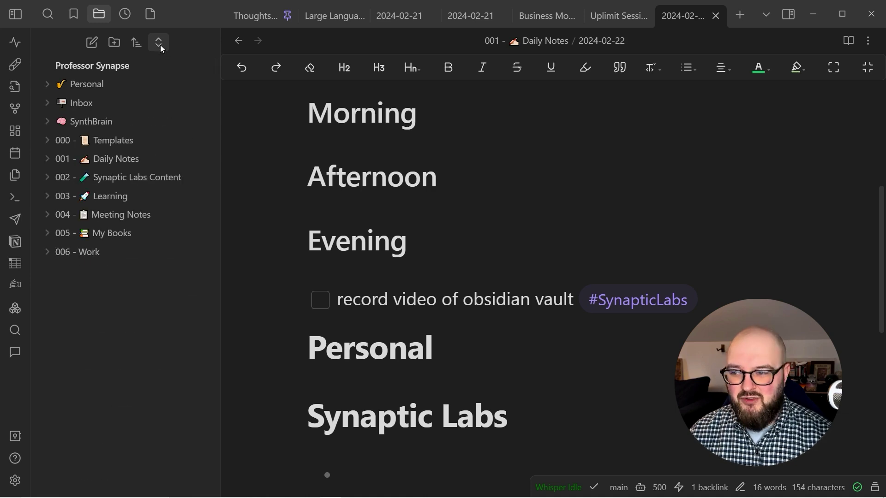
left_click(160, 46)
left_click(160, 45)
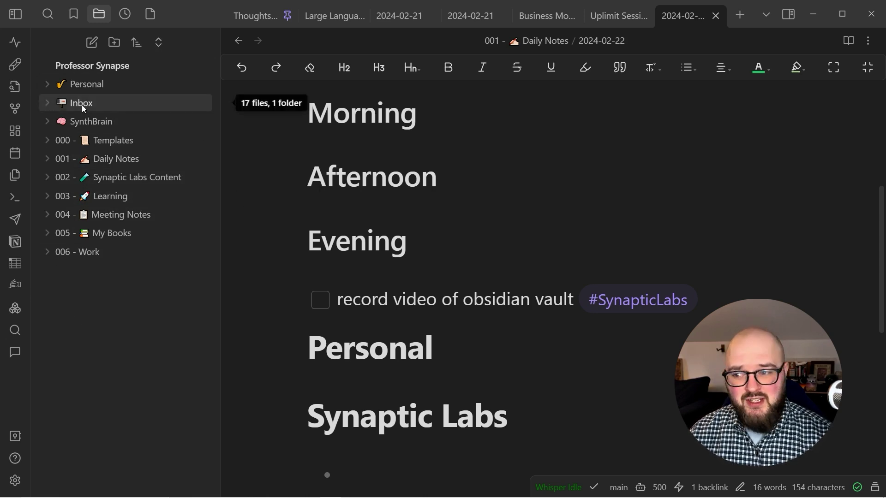
- Expand the Inbox folder and create a new note in it
left_click(45, 104)
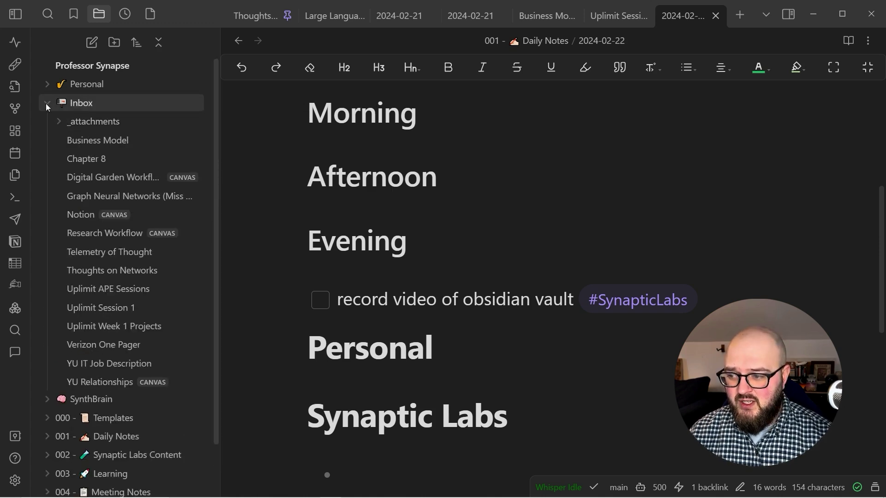
left_click(45, 103)
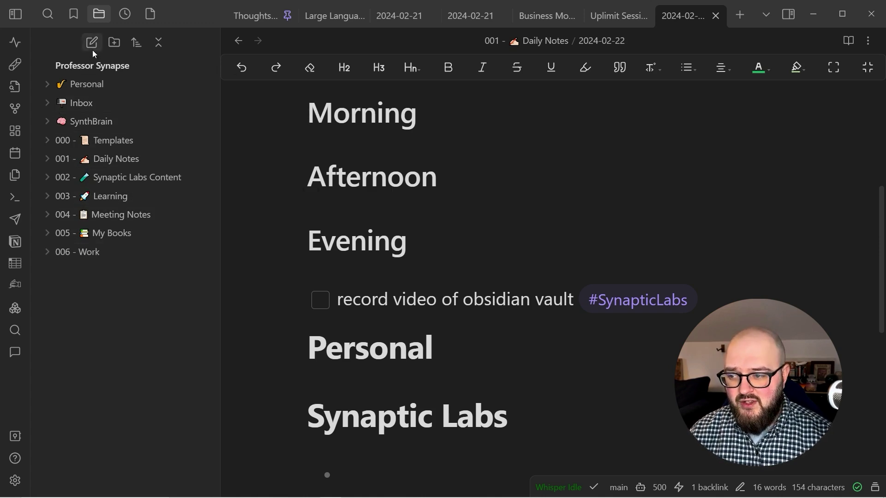
left_click(49, 102)
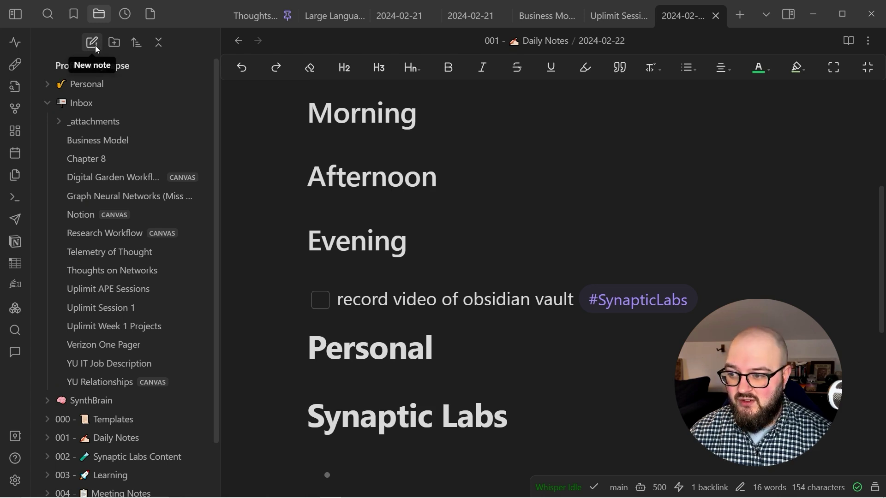
left_click(92, 42)
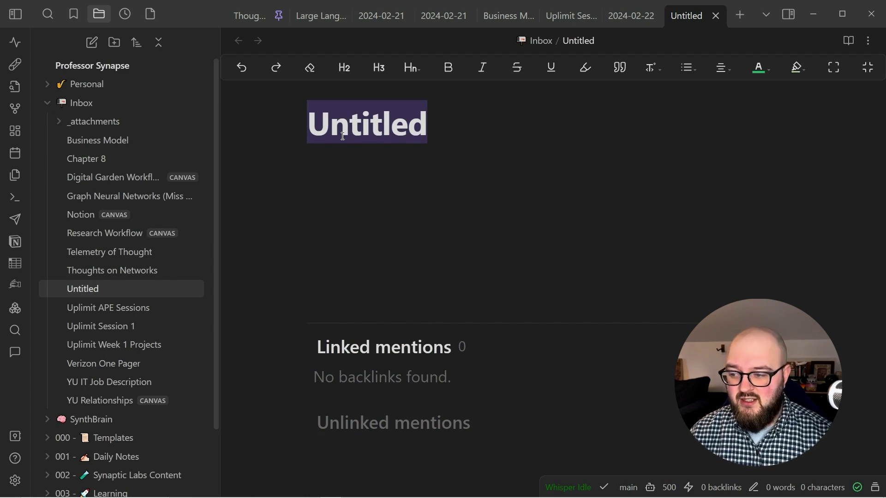
right_click(66, 290)
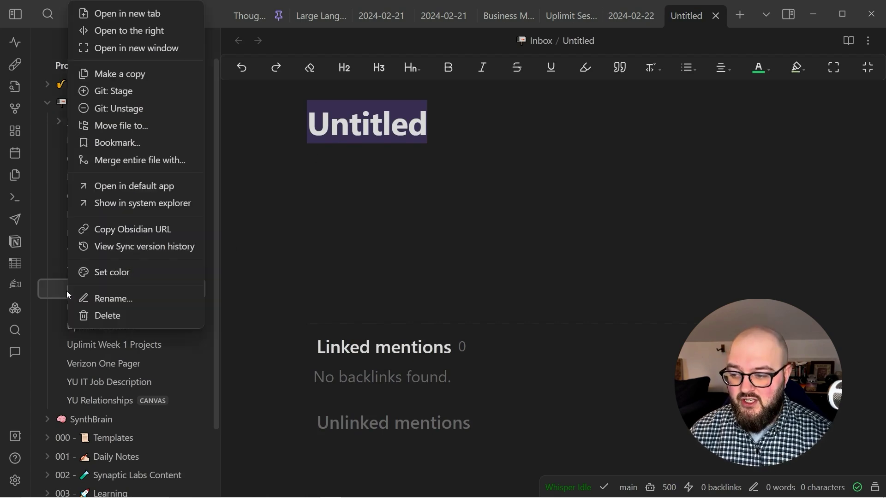
left_click(126, 320)
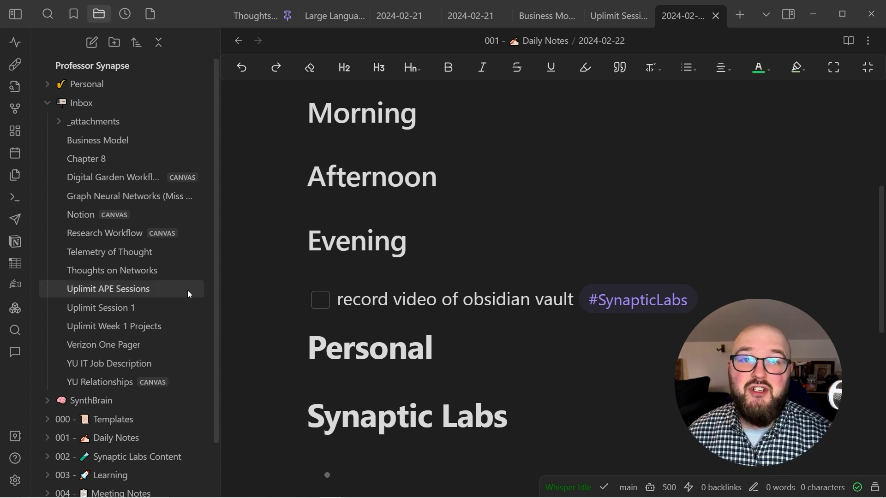
scroll(136, 393, "down", 2)
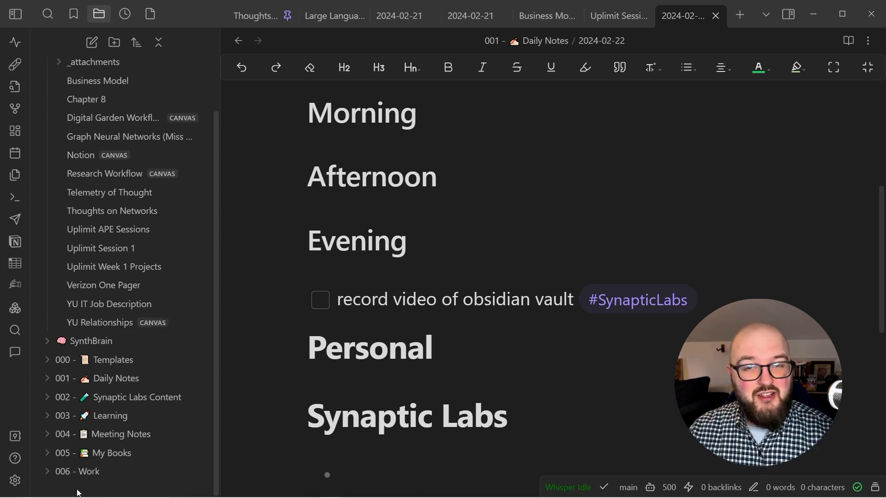
scroll(102, 176, "up", 2)
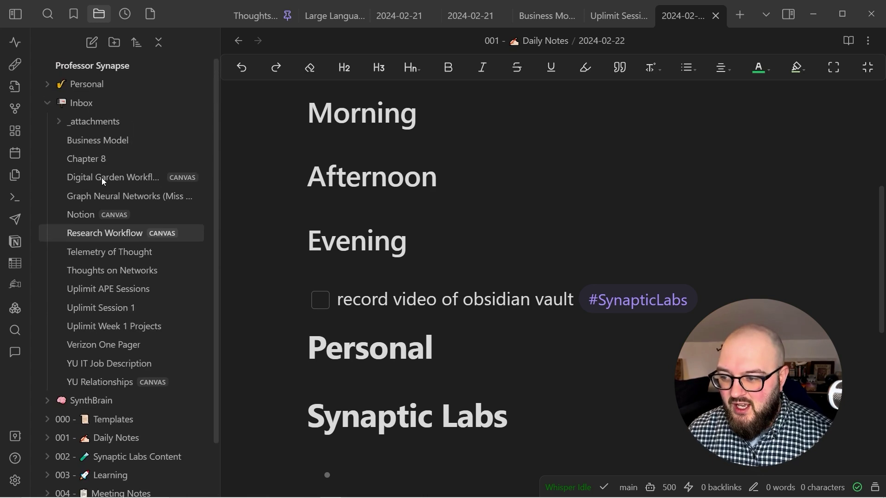
- Keep the Files and links new-note location set to the Inbox folder, then close Settings
left_click(15, 483)
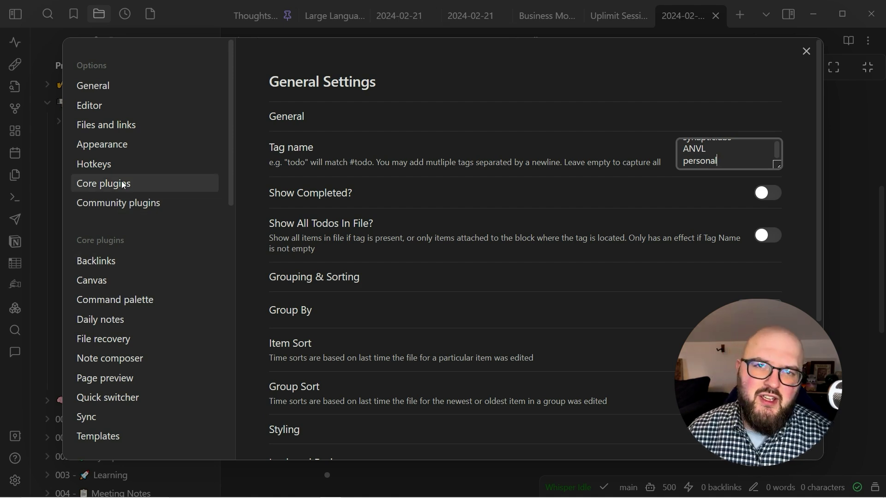
left_click(126, 124)
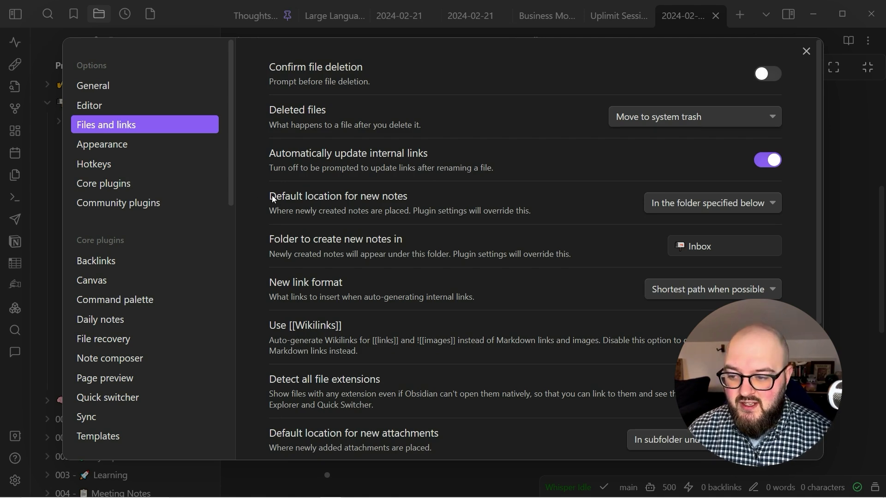
left_click(692, 204)
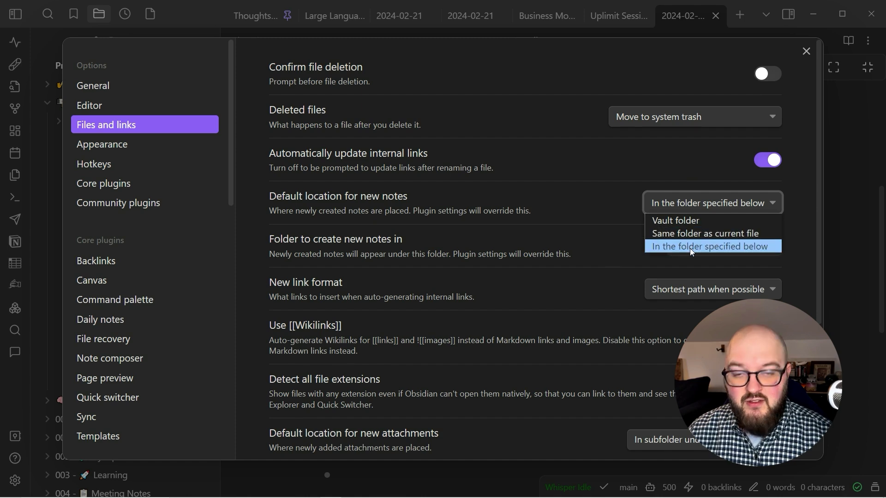
left_click(589, 191)
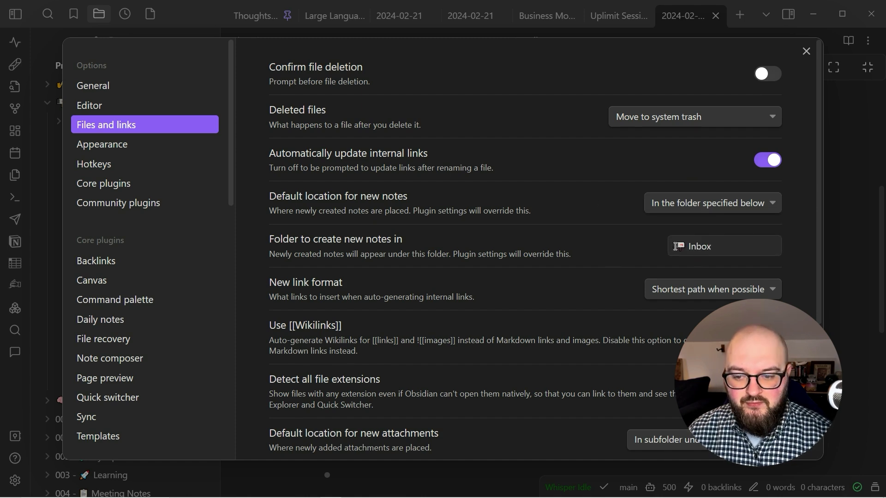
left_click(671, 247)
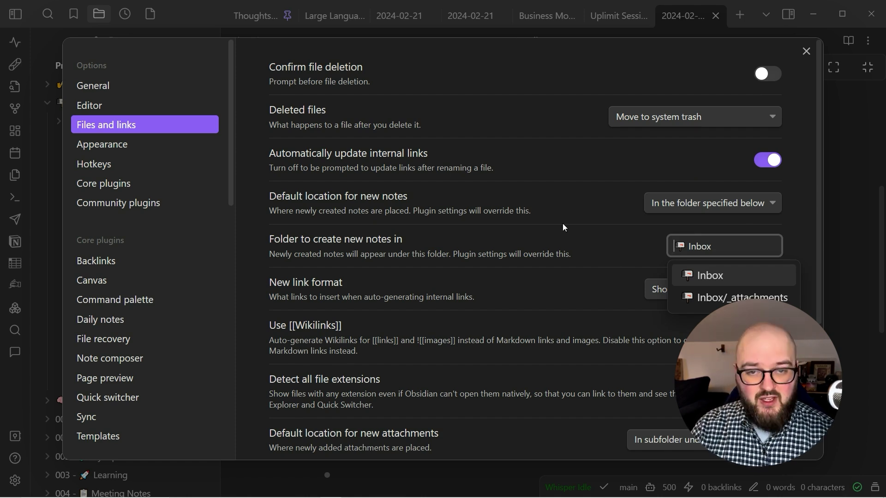
type("_")
key("BackSpace")
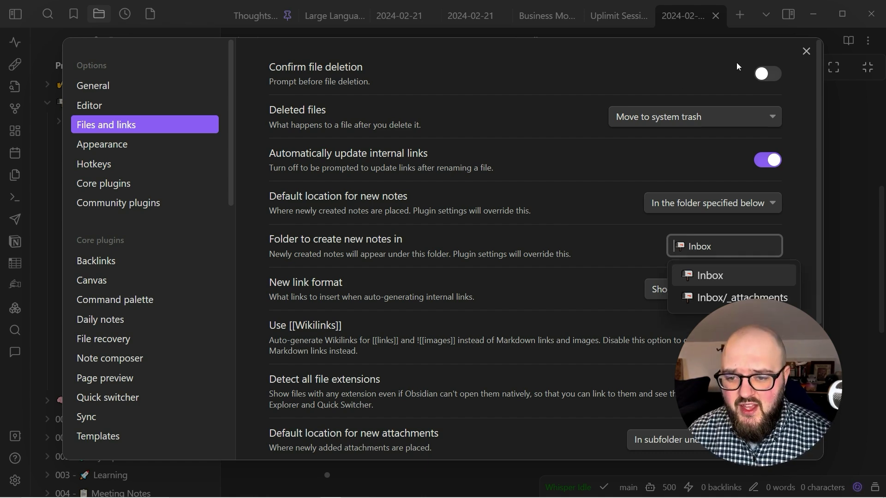
left_click(806, 51)
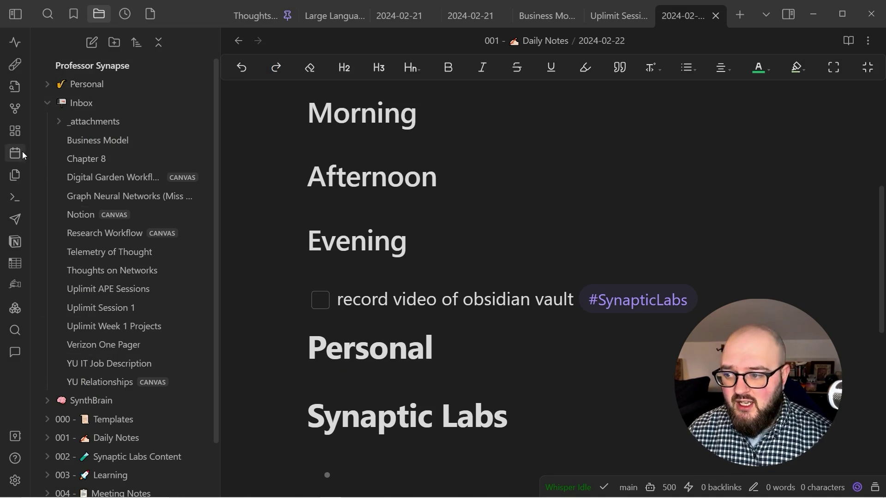
- Collapse Inbox and expand 003 - Learning > Philosophy > Concepts to browse its notes
left_click(47, 104)
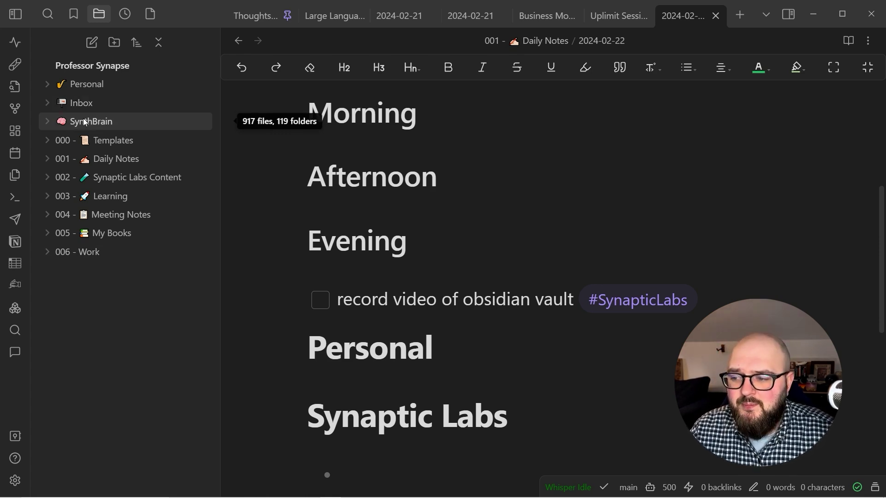
left_click(112, 199)
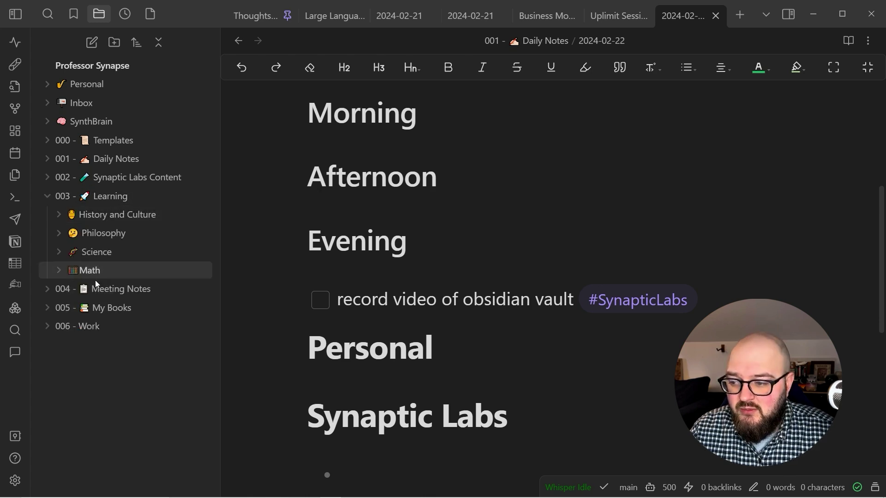
left_click(93, 233)
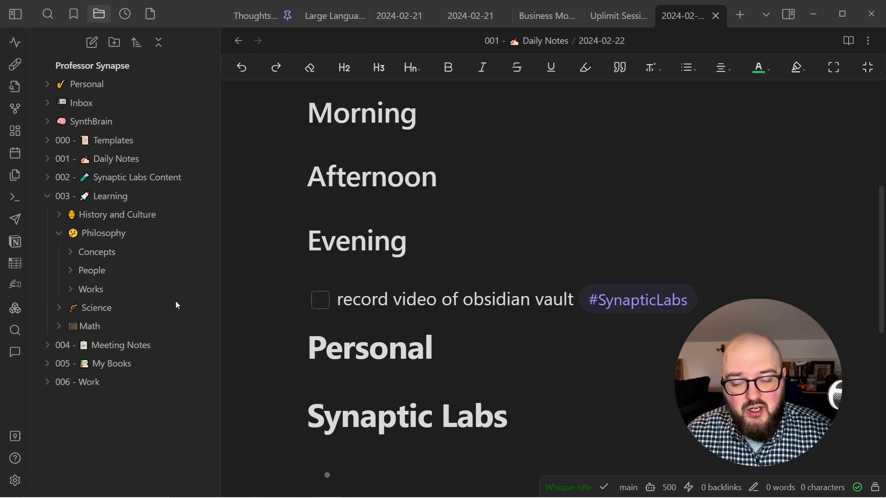
left_click(93, 256)
scroll(126, 295, "down", 1)
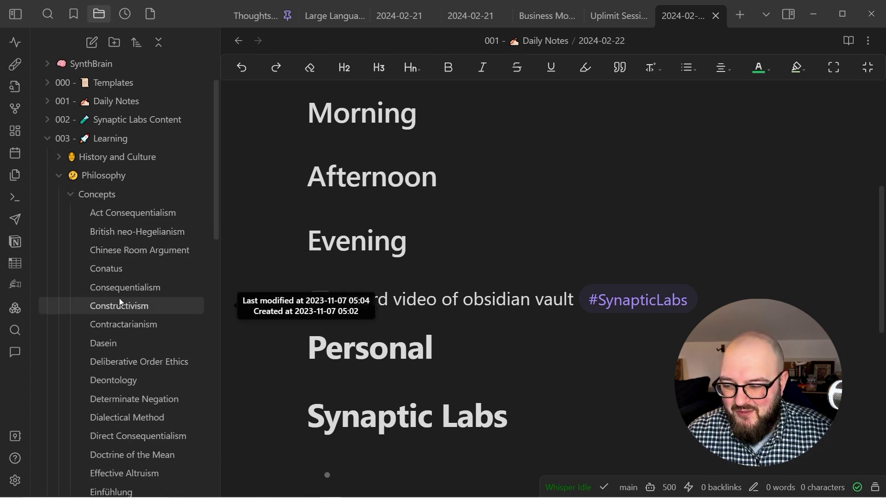
scroll(119, 297, "down", 8)
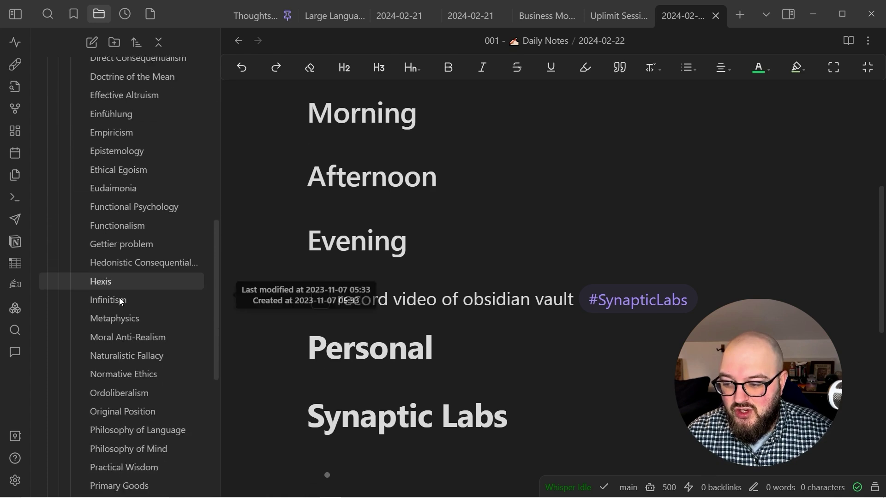
scroll(119, 297, "down", 7)
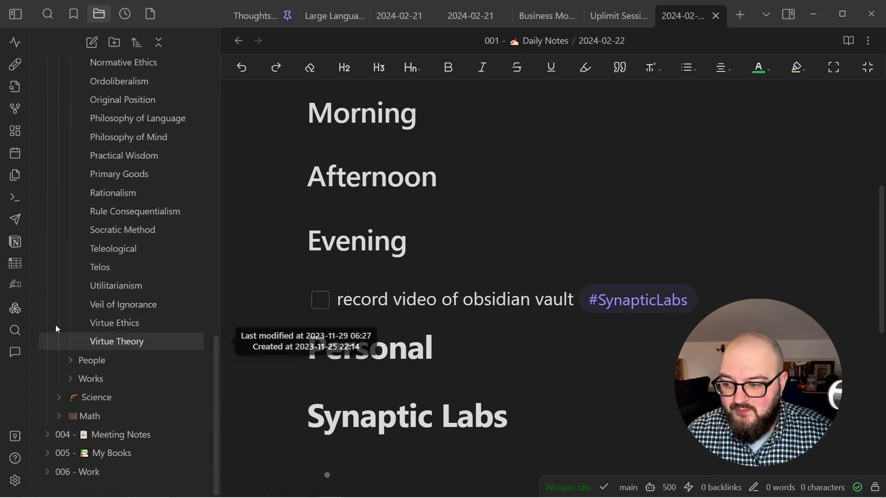
scroll(152, 340, "up", 16)
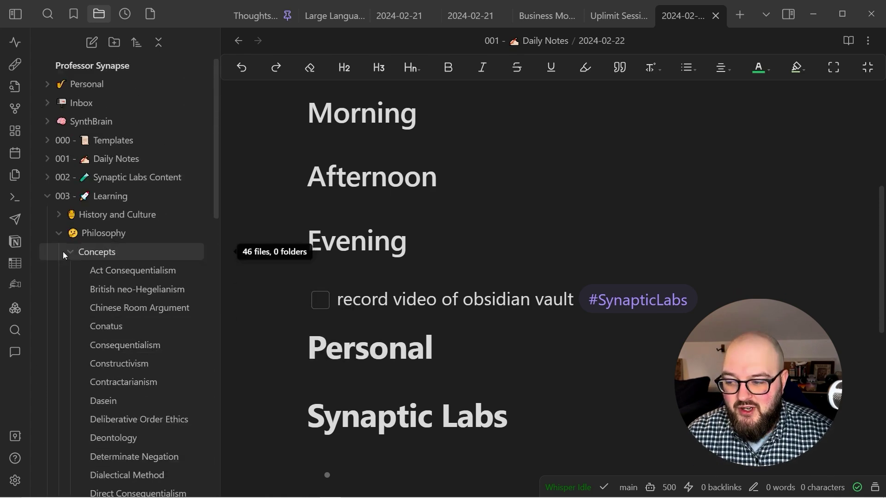
- Collapse the Concepts, Philosophy and 003 - Learning folders again
left_click(62, 250)
left_click(62, 232)
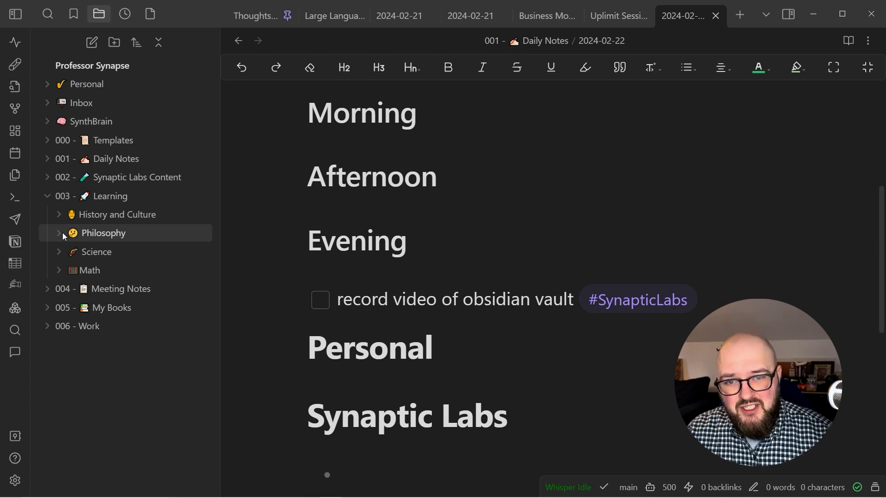
left_click(48, 199)
left_click(13, 114)
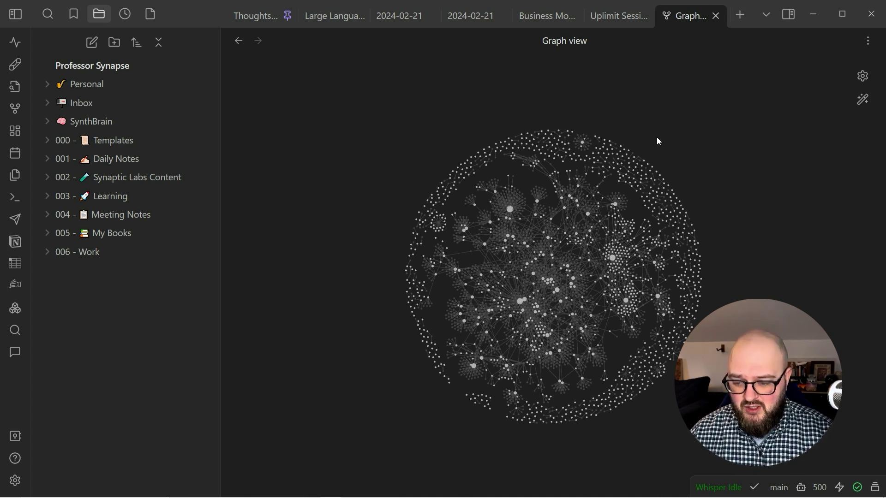
key("ctrl+p")
type("omni")
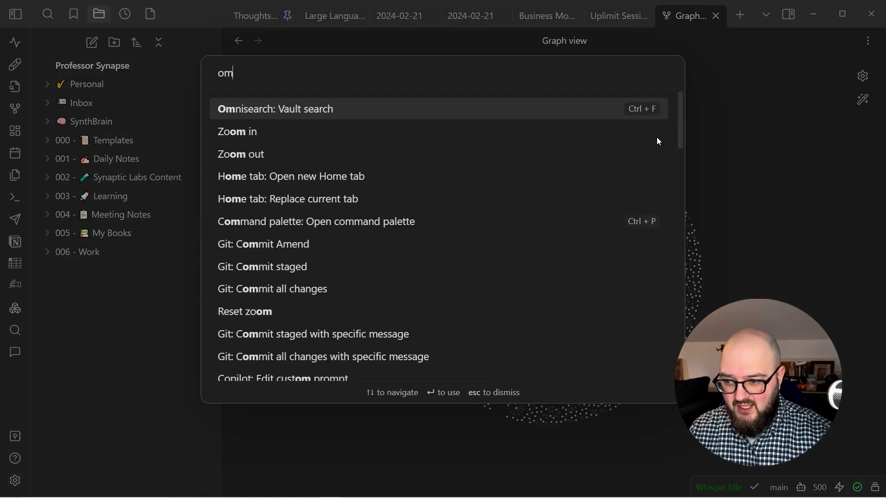
key("BackSpace")
key("BackSpace")
key("BackSpace")
key("BackSpace")
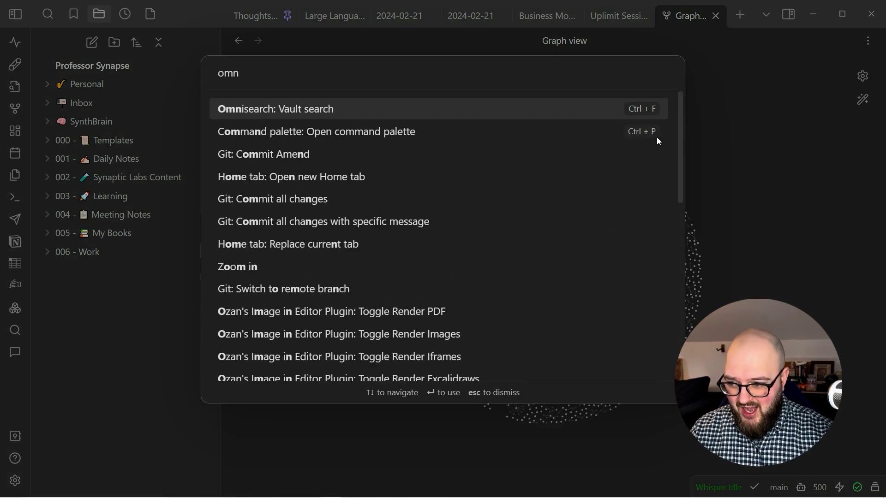
key("Down")
key("Escape")
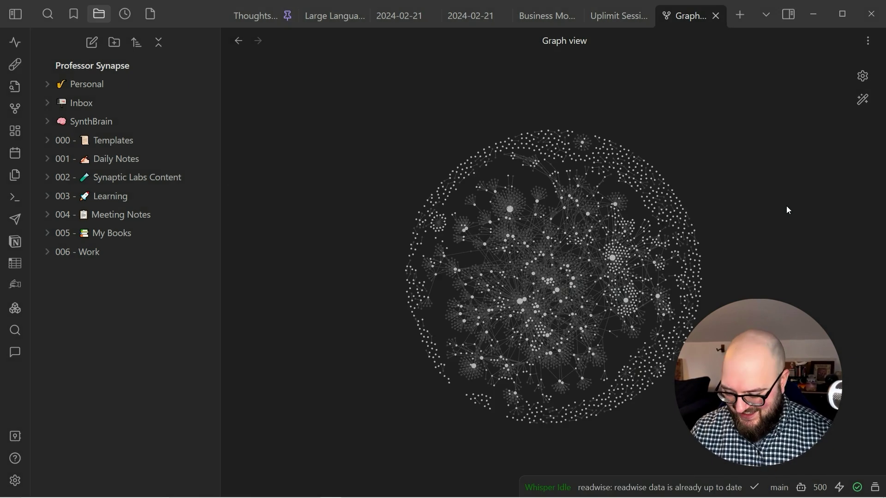
key("ctrl+shift+z")
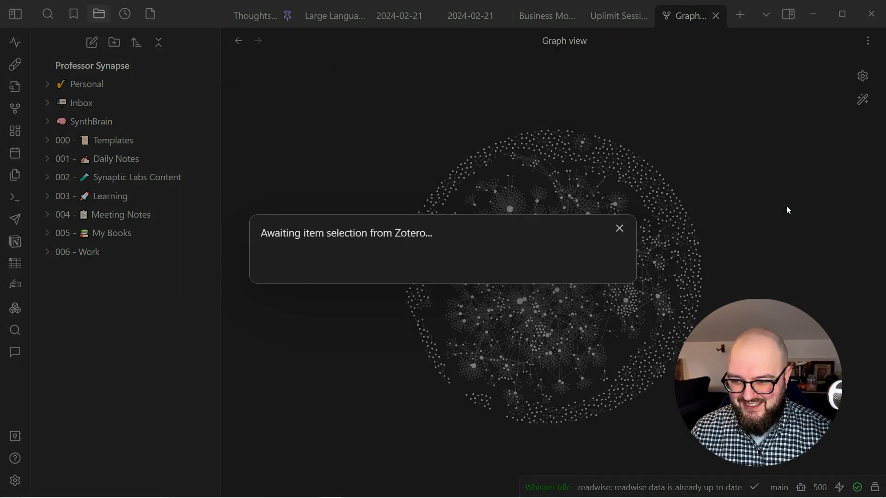
left_click(619, 228)
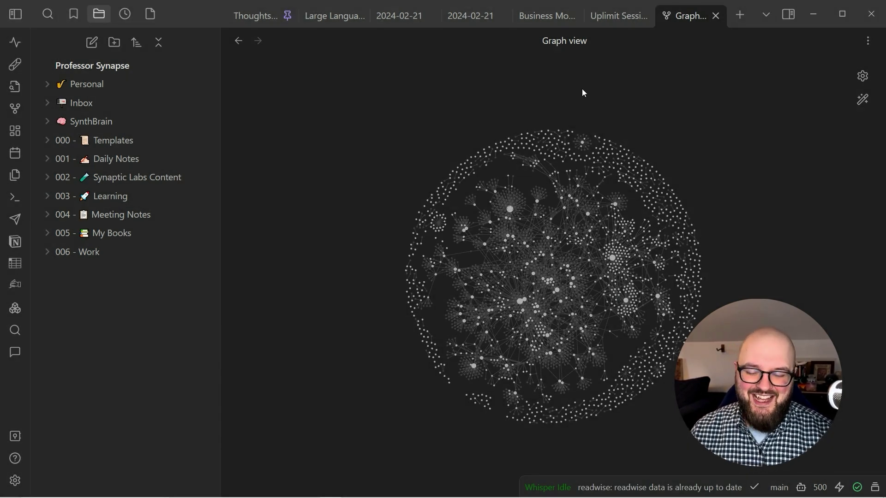
key("ctrl+shift+o")
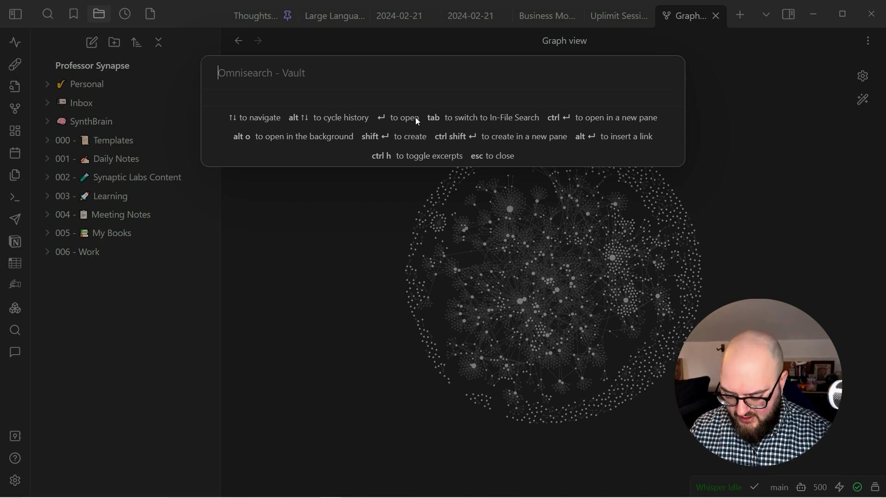
type("soc")
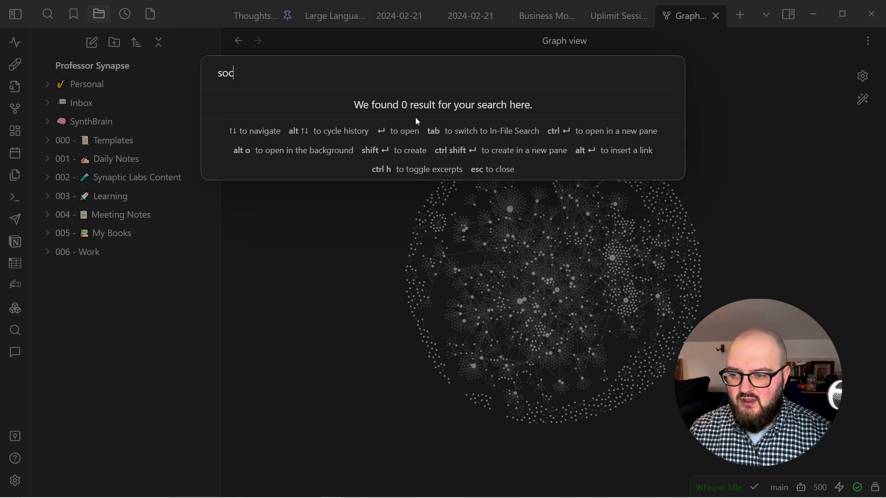
type("rates")
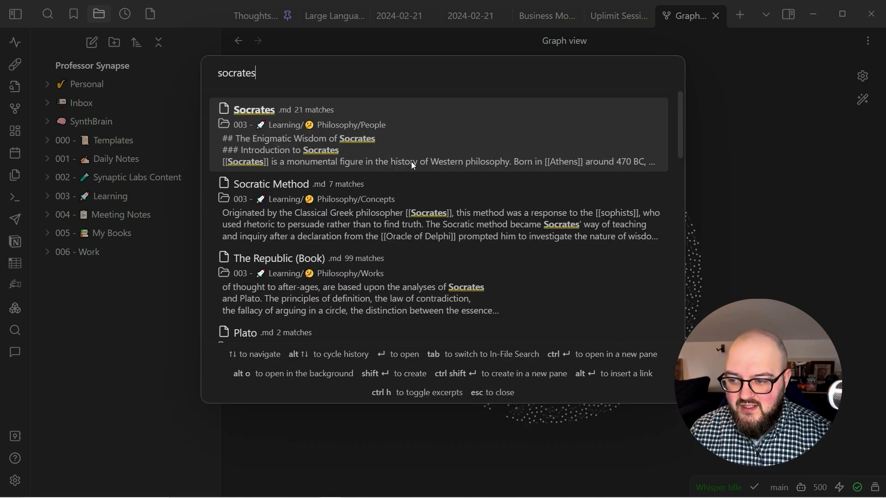
scroll(412, 165, "down", 4)
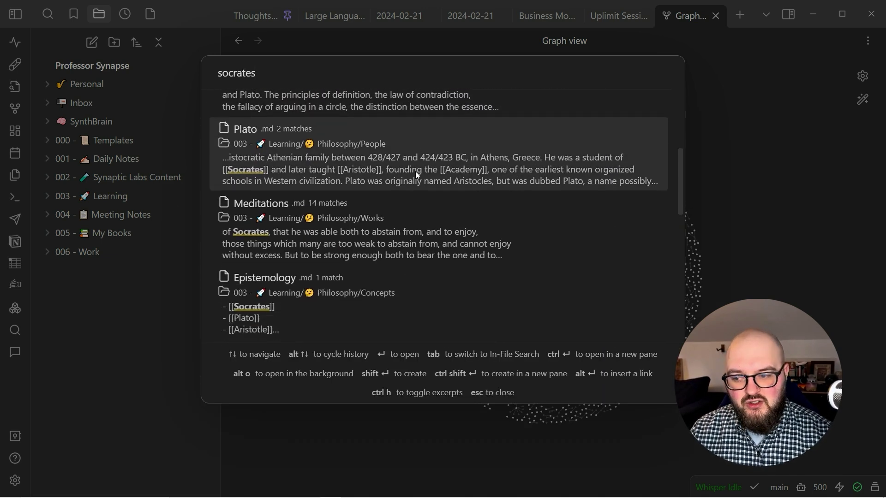
scroll(415, 172, "down", 9)
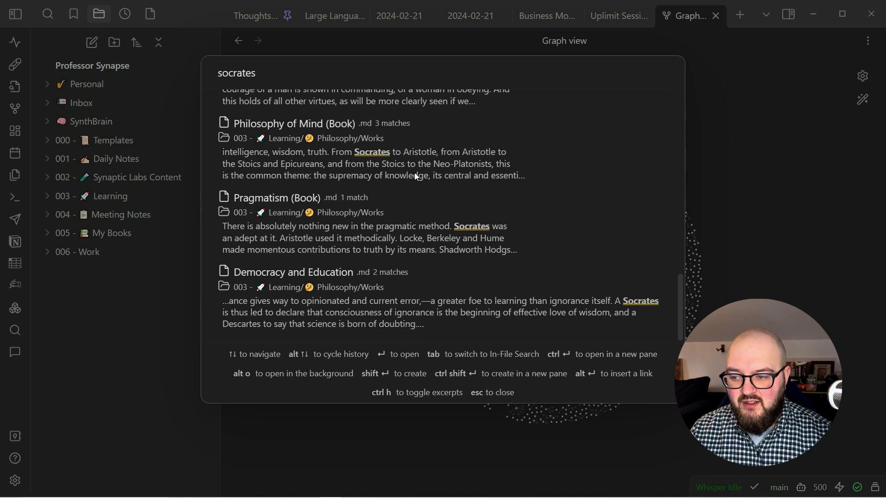
left_click(122, 317)
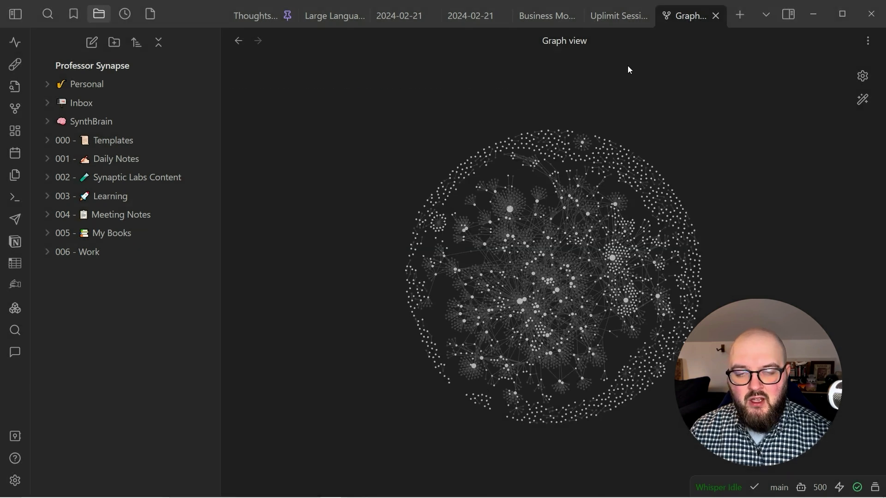
- Search for 'socrates' from a new Home tab
left_click(738, 18)
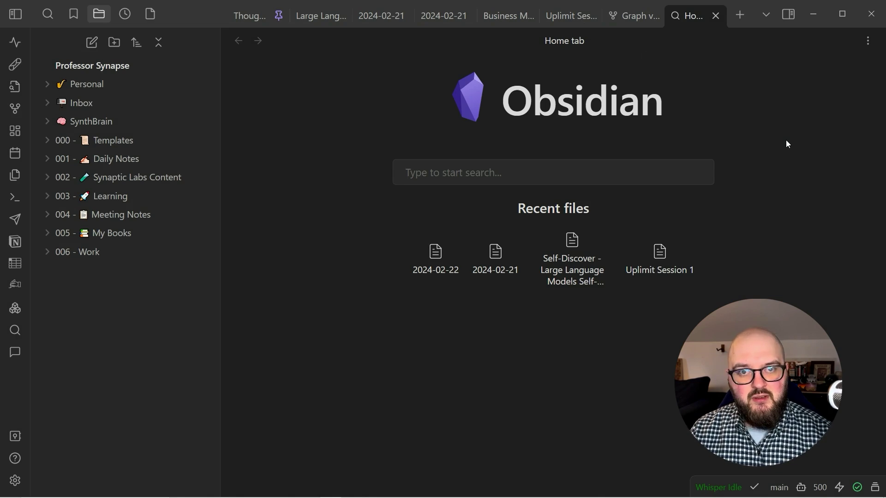
left_click(648, 171)
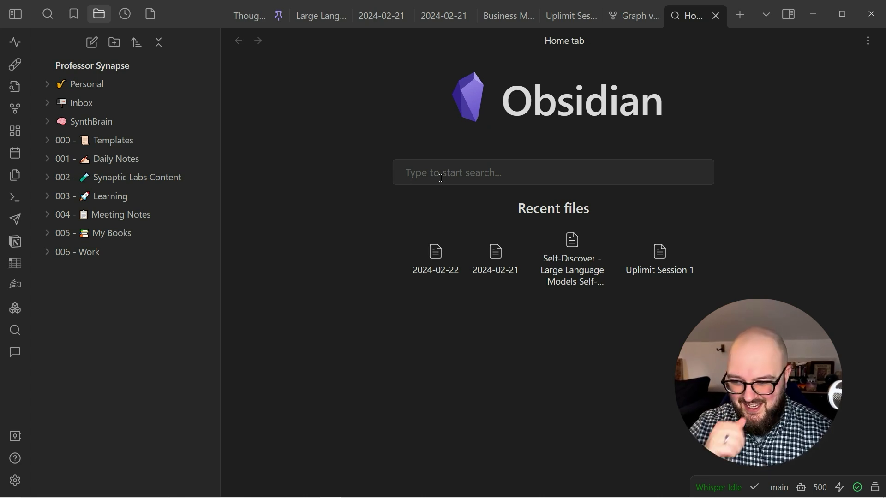
type("socrates")
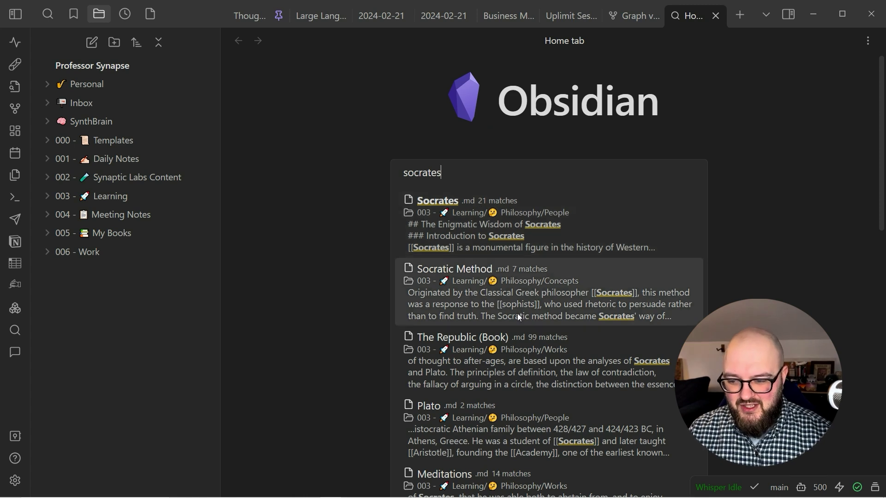
- Scroll through the socrates results and open the Socratic Method note
scroll(516, 316, "down", 2)
scroll(516, 317, "down", 1)
scroll(491, 234, "down", 5)
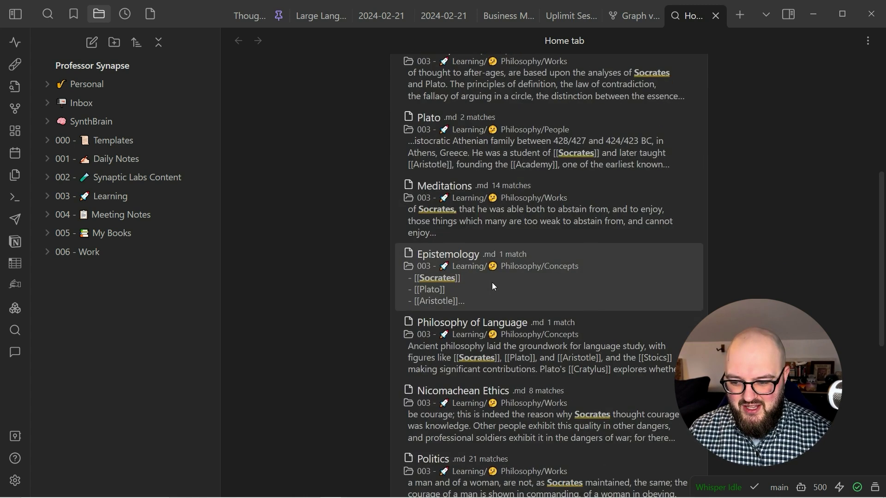
scroll(492, 283, "down", 3)
scroll(523, 309, "up", 7)
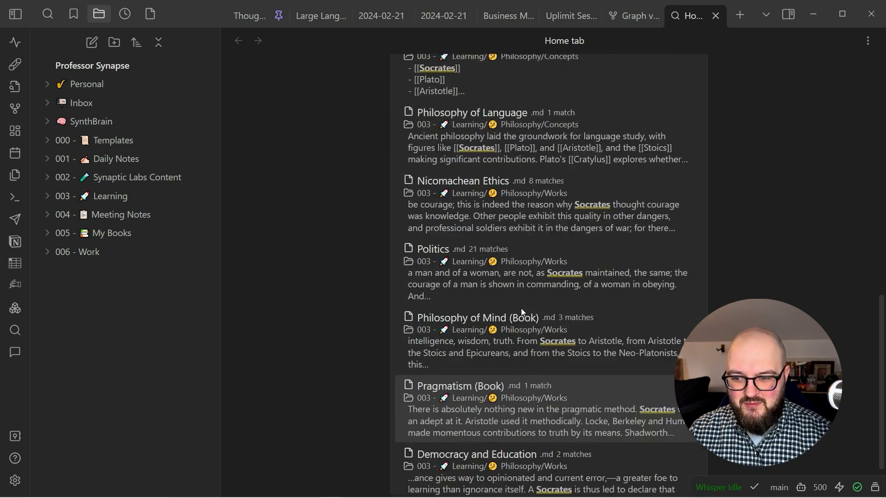
scroll(521, 308, "up", 3)
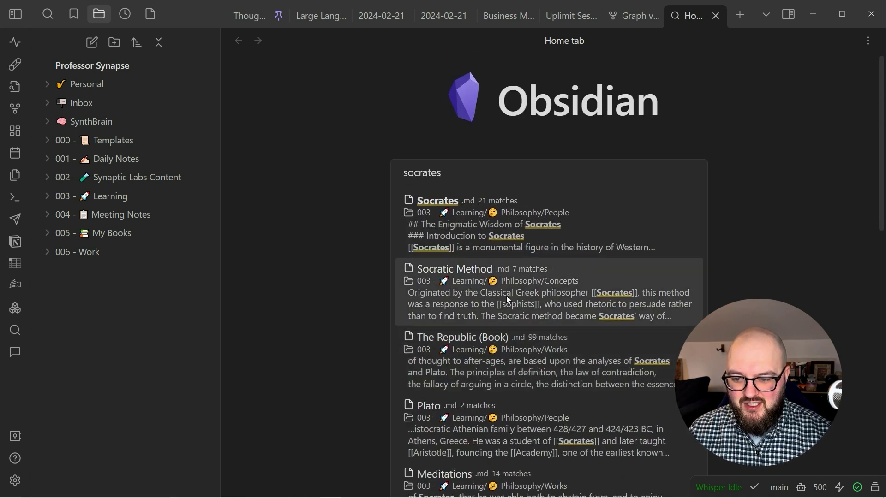
left_click(506, 295)
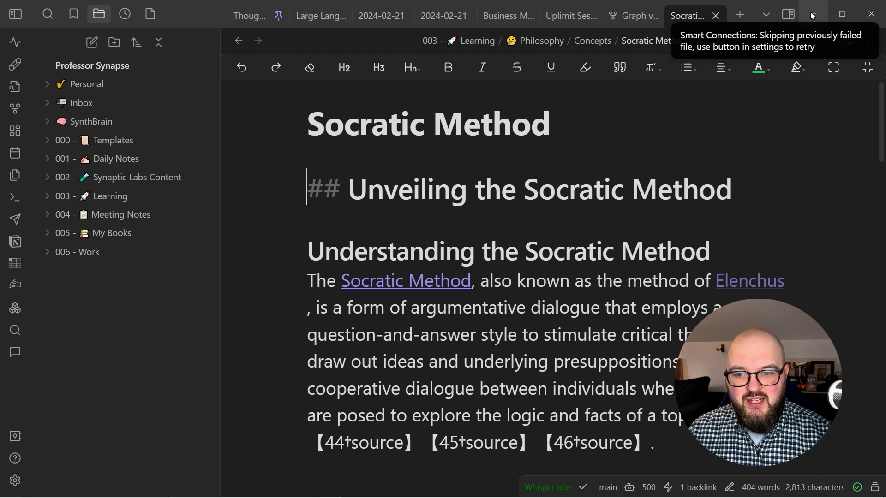
- Show the Smart Connections chat in the right sidebar and focus its message box
left_click(788, 15)
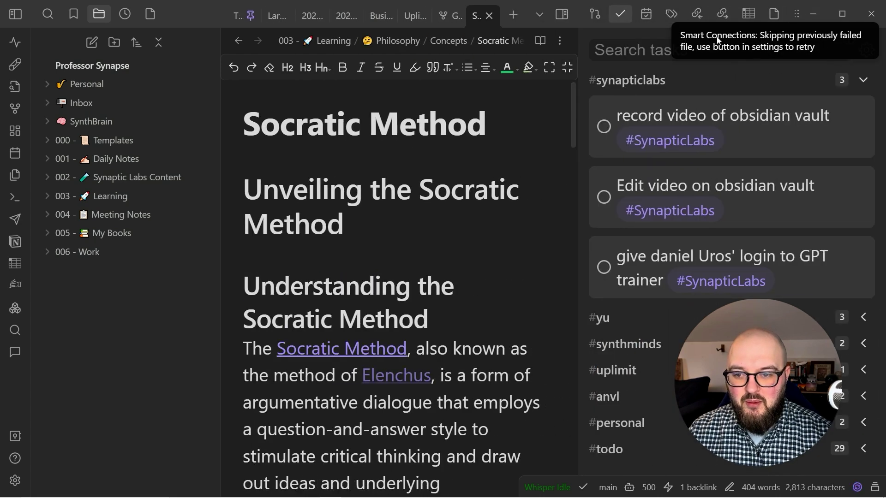
scroll(687, 14, "right", 2)
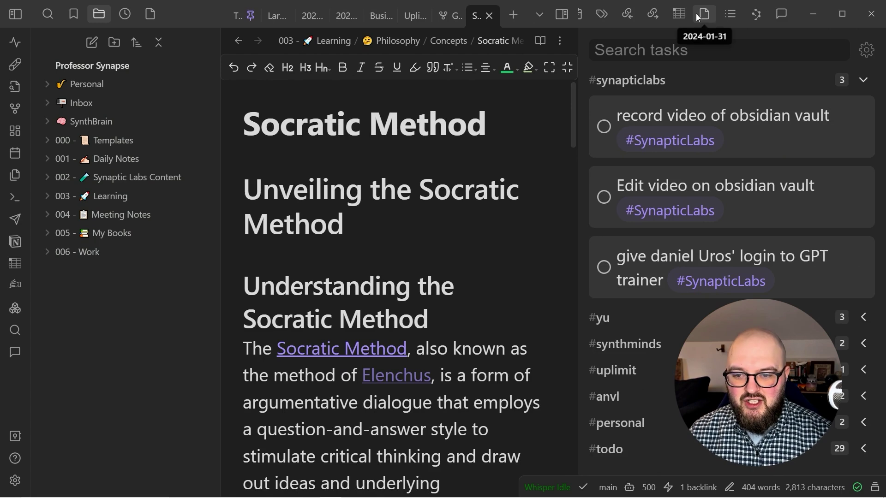
left_click(783, 15)
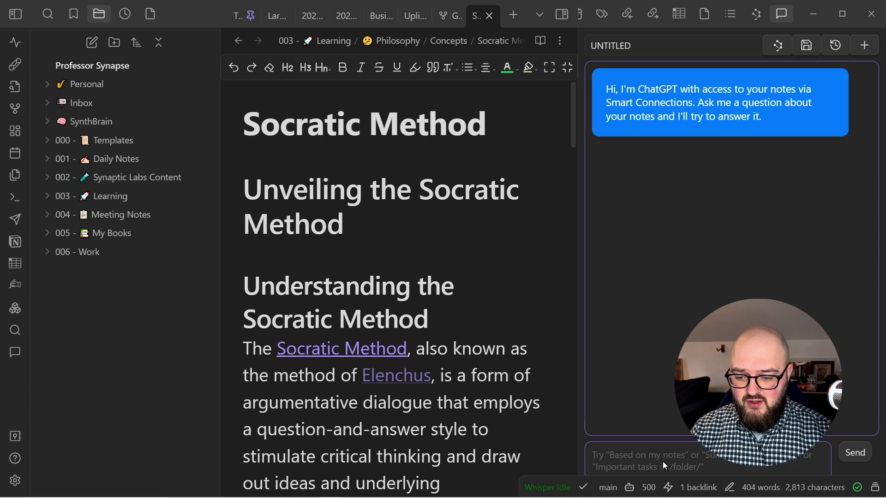
left_click(618, 455)
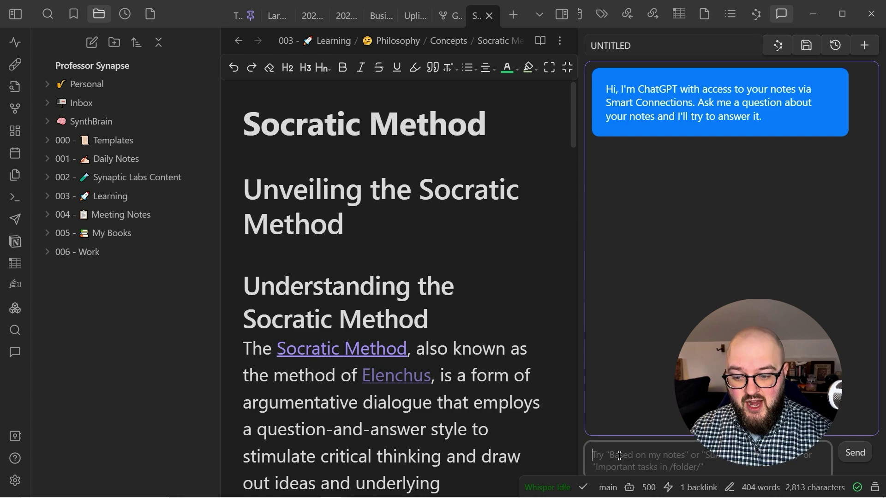
type("[[")
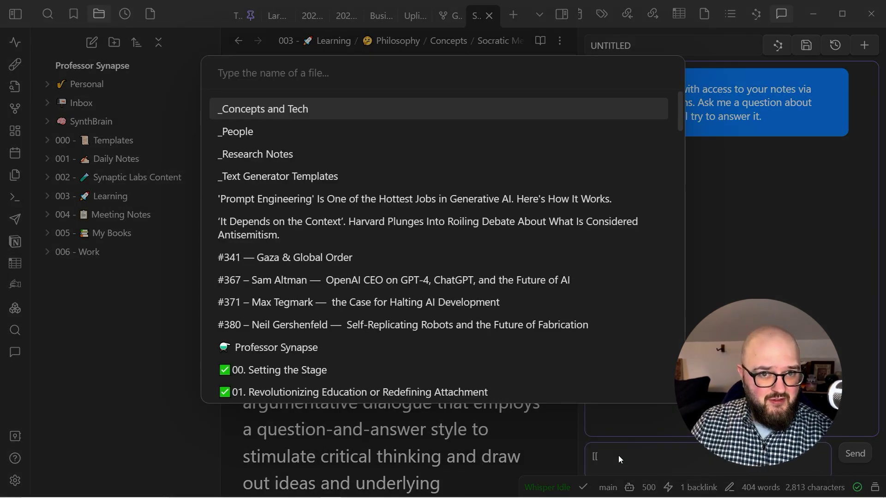
type("socrates")
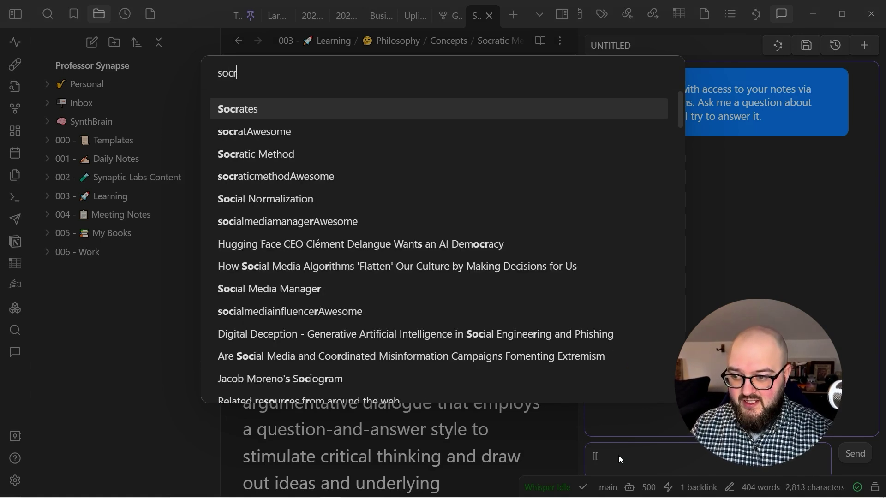
left_click(237, 107)
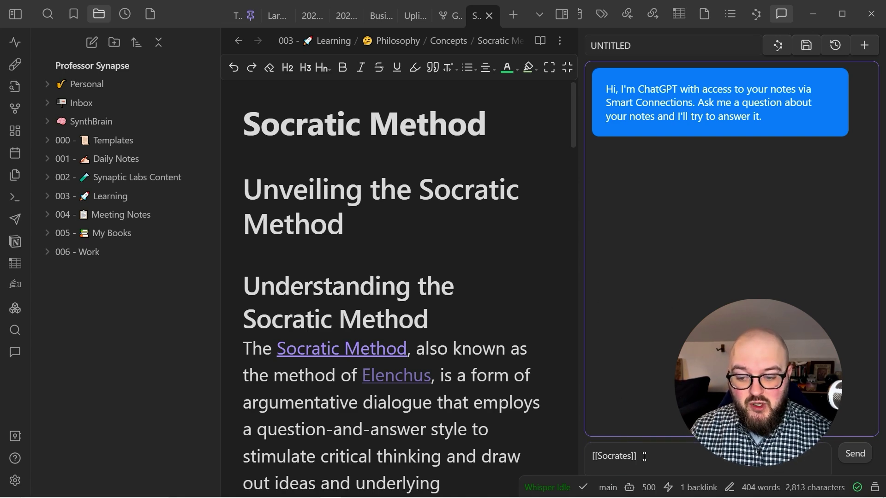
left_click_drag(644, 457, 580, 457)
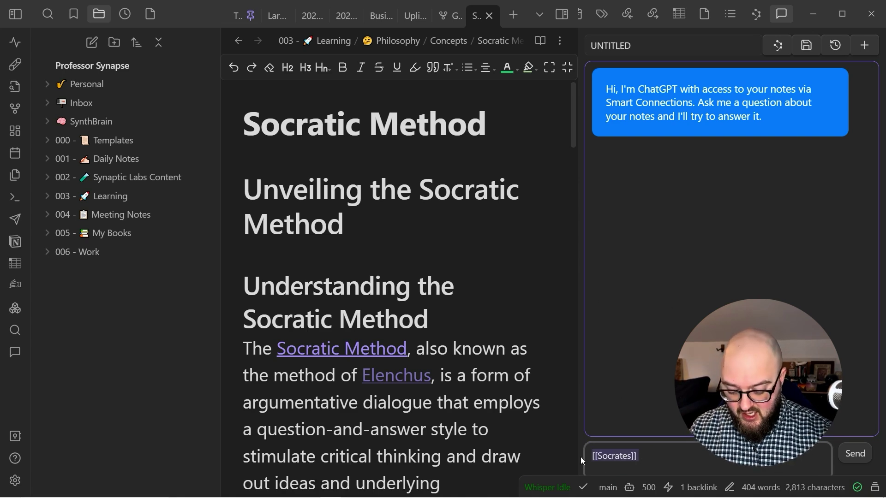
key("BackSpace")
type("/")
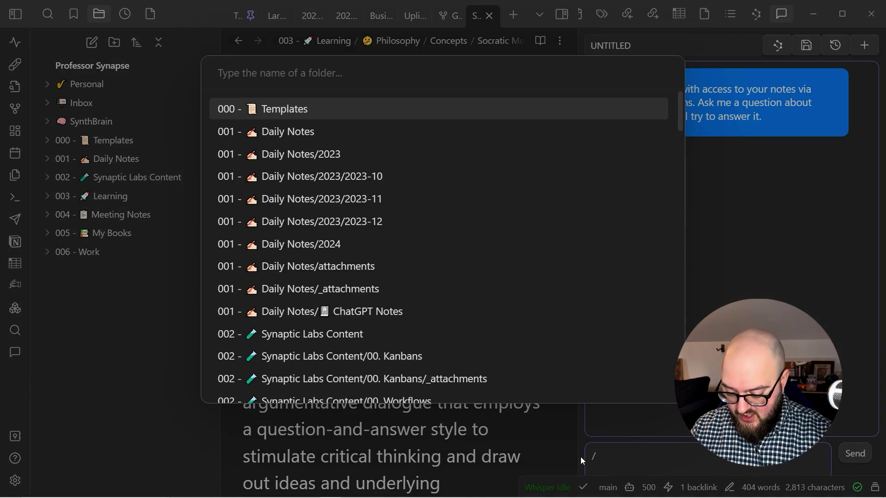
type("philo")
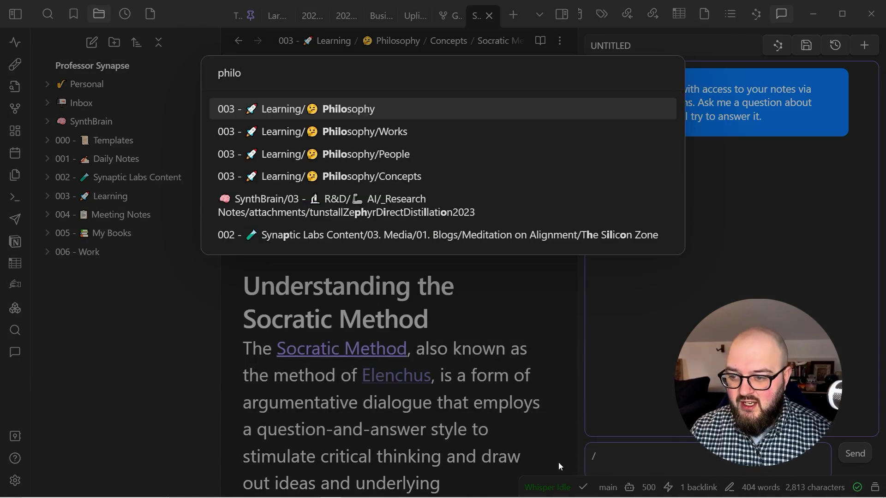
left_click(428, 154)
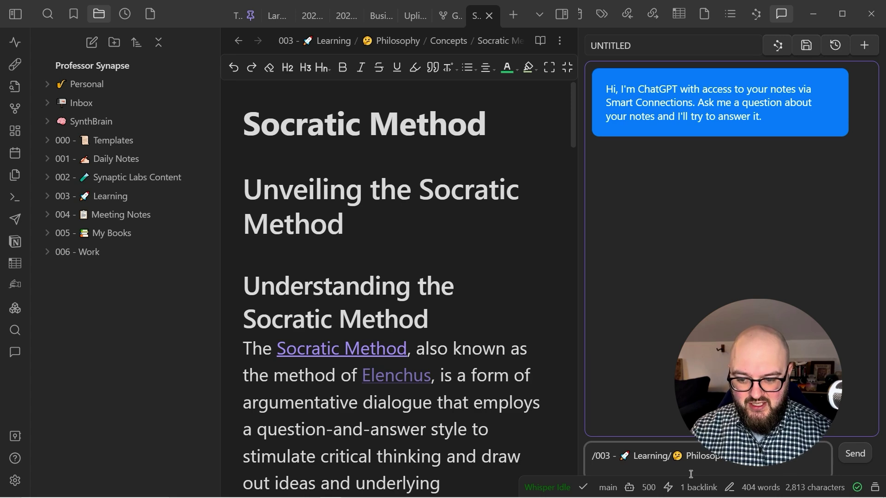
left_click_drag(787, 461, 545, 447)
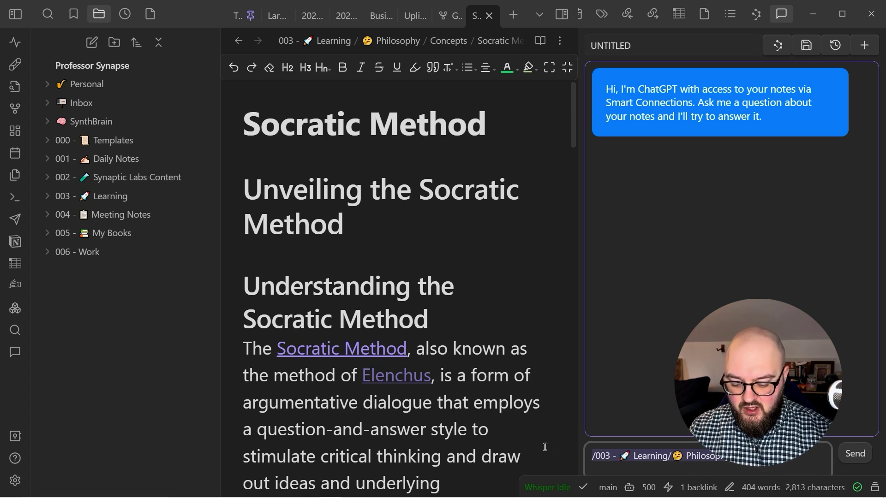
key("BackSpace")
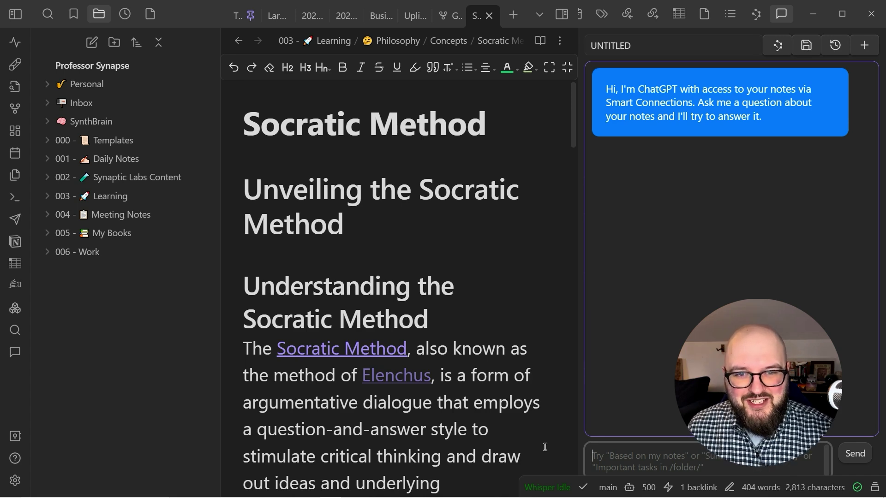
type("[")
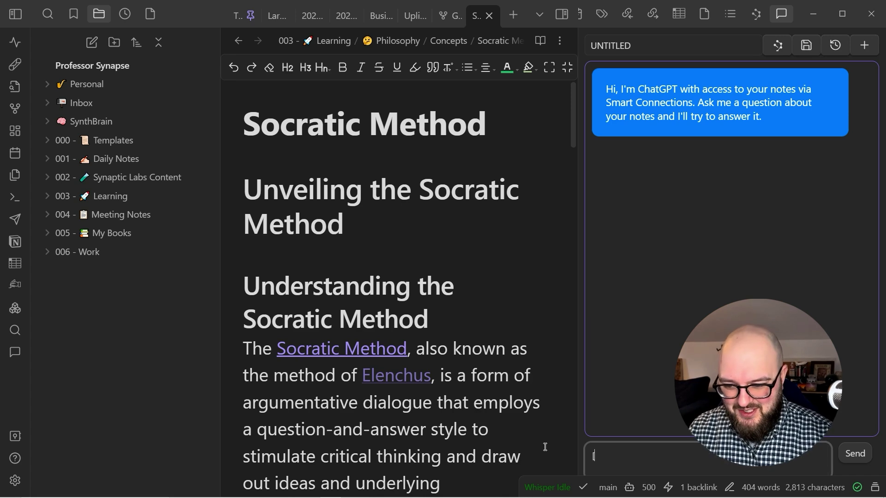
type("[socrates")
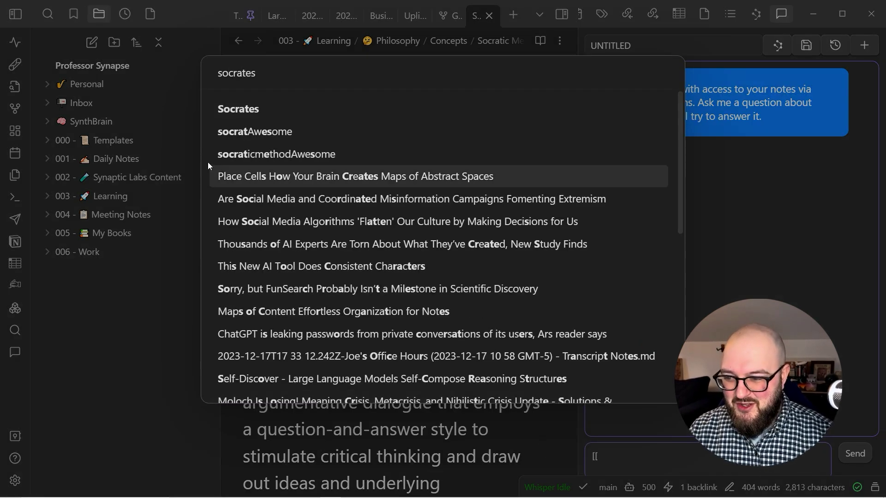
scroll(306, 178, "down", 3)
scroll(376, 200, "down", 5)
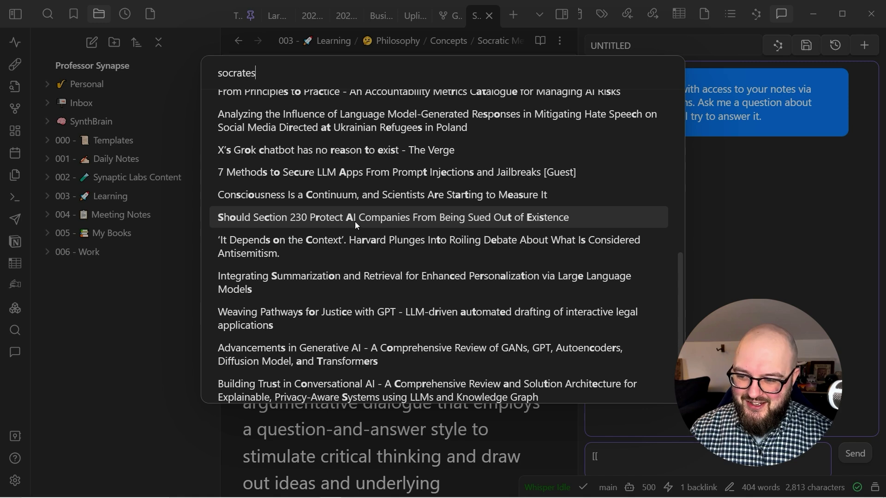
scroll(439, 267, "down", 1)
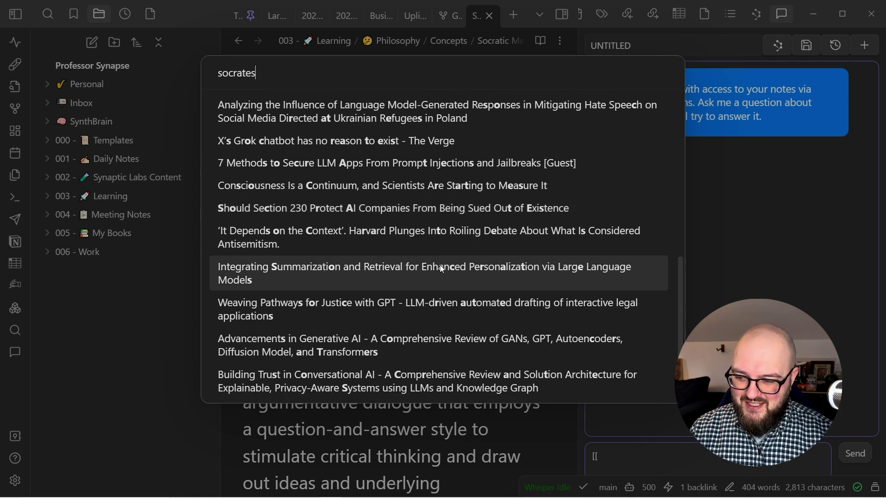
scroll(437, 268, "up", 10)
left_click(641, 461)
key("BackSpace")
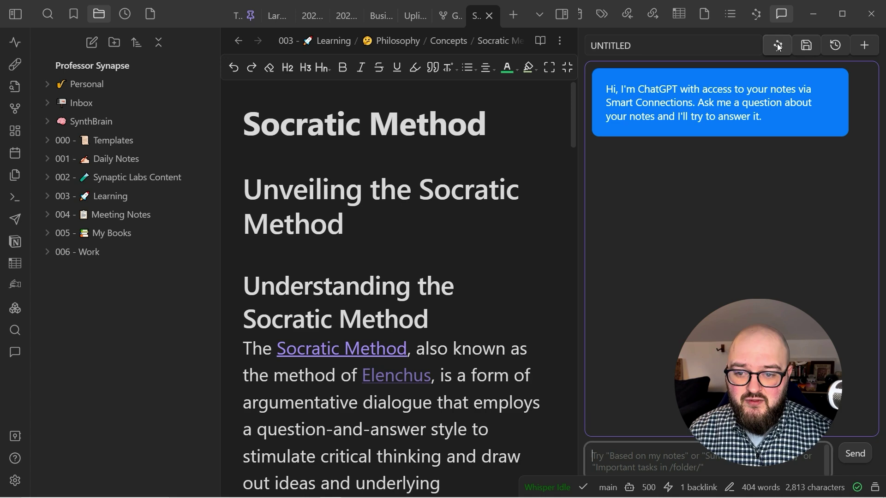
- Drag a Socrates link from related files into the note, delete it, and show the task list
left_click(756, 16)
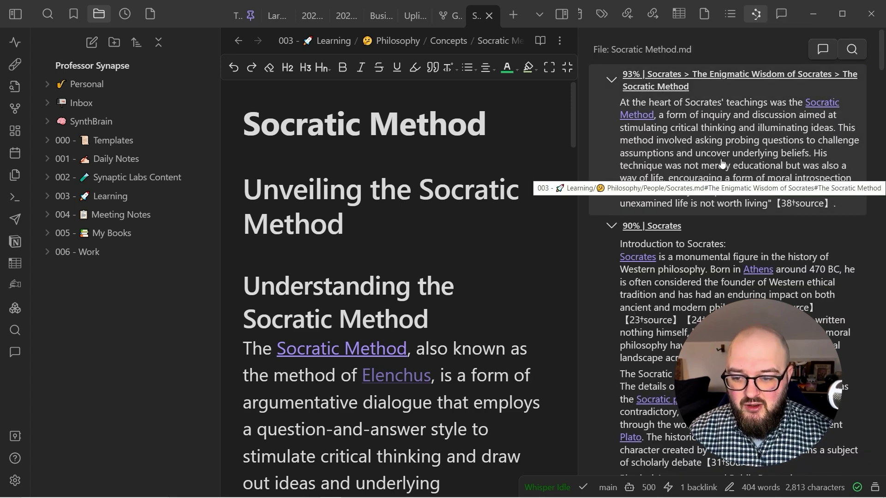
scroll(722, 276, "down", 6)
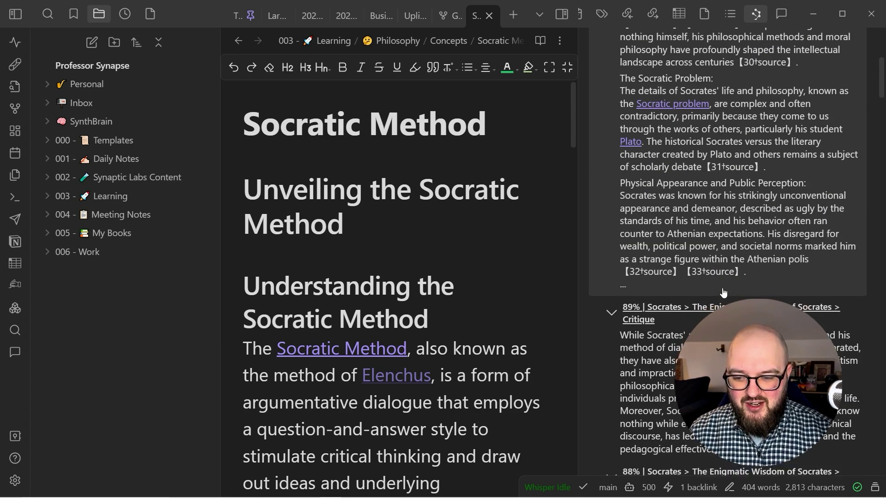
scroll(723, 293, "down", 3)
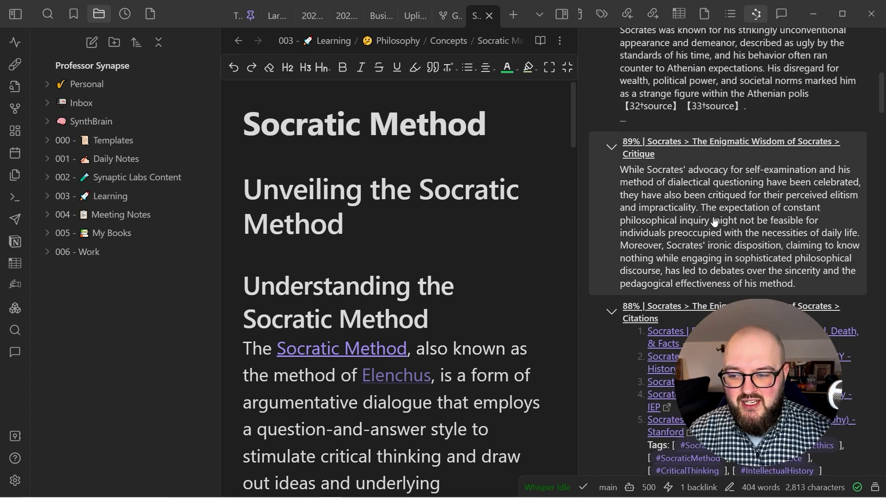
left_click_drag(714, 222, 248, 260)
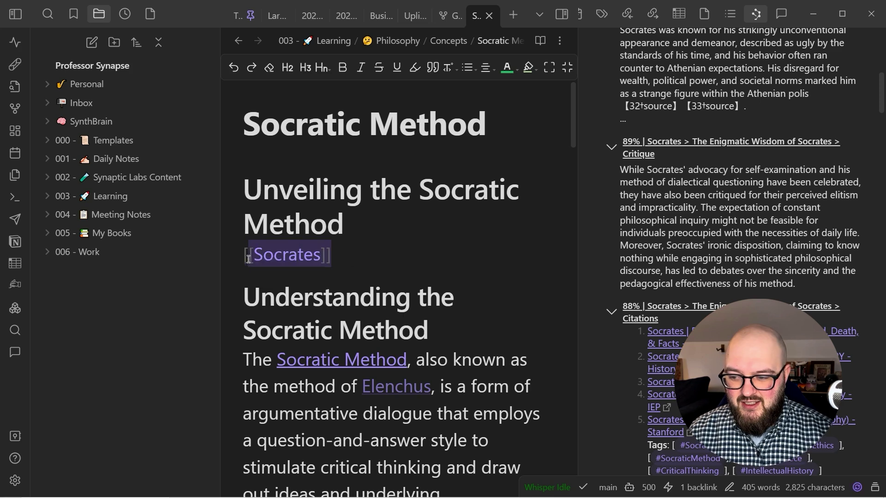
key("BackSpace")
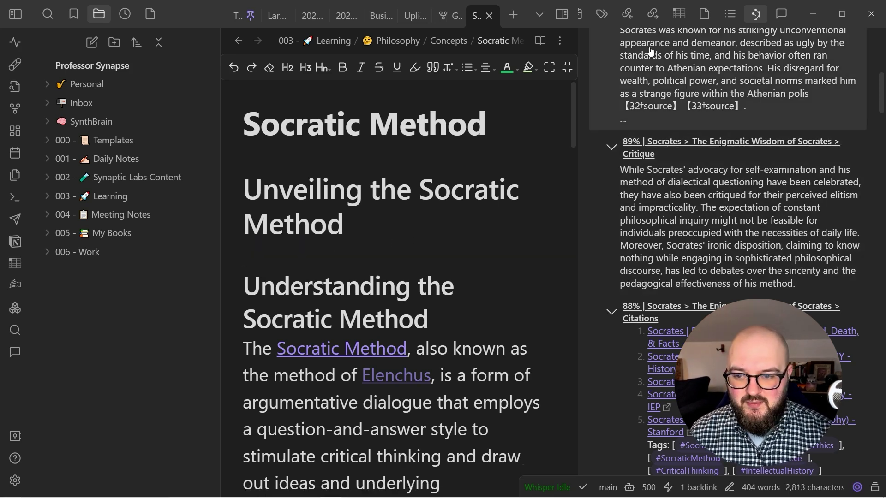
key("ctrl+shift+t")
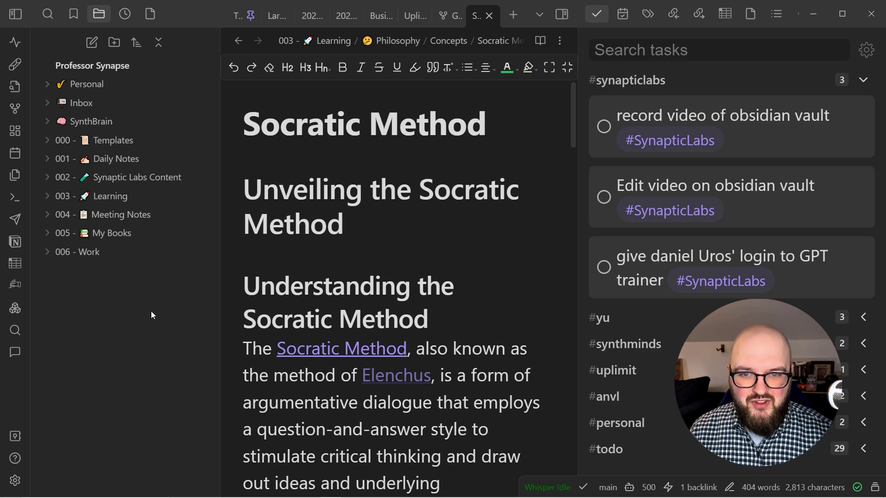